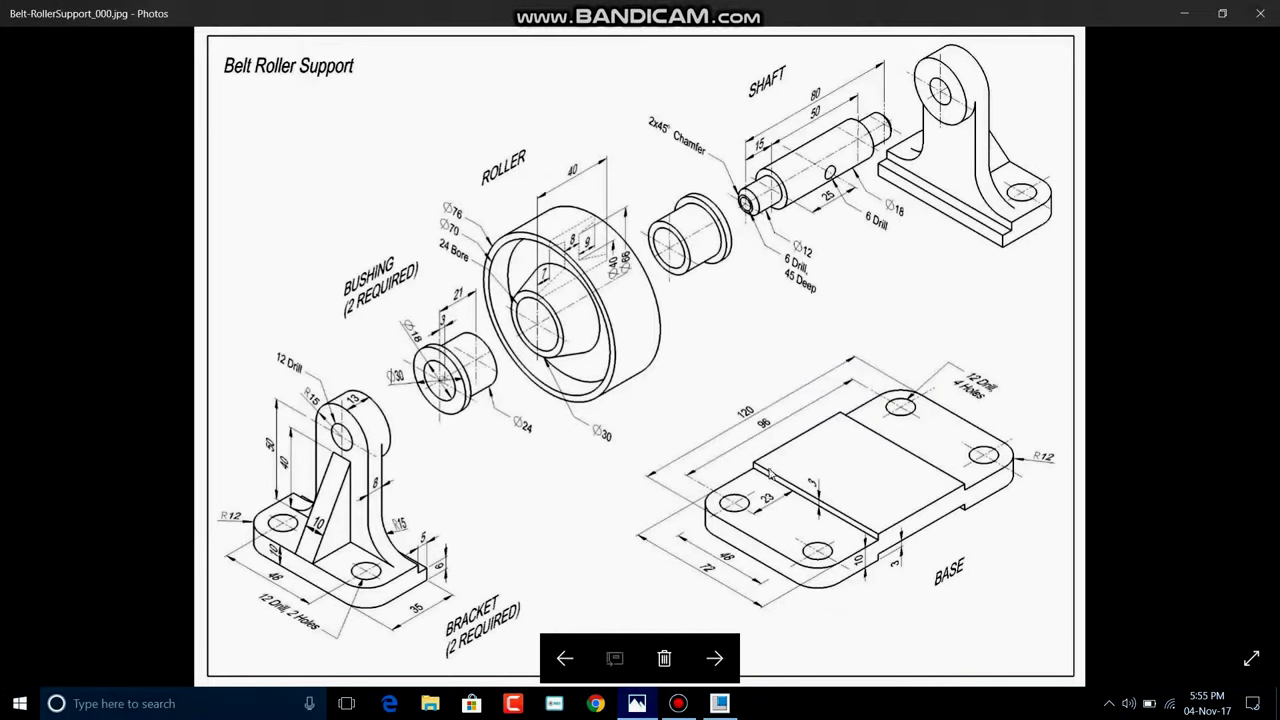
Step: Minimize the Belt Roller Support drawing in Photos to reveal the Creo start screen
click(636, 703)
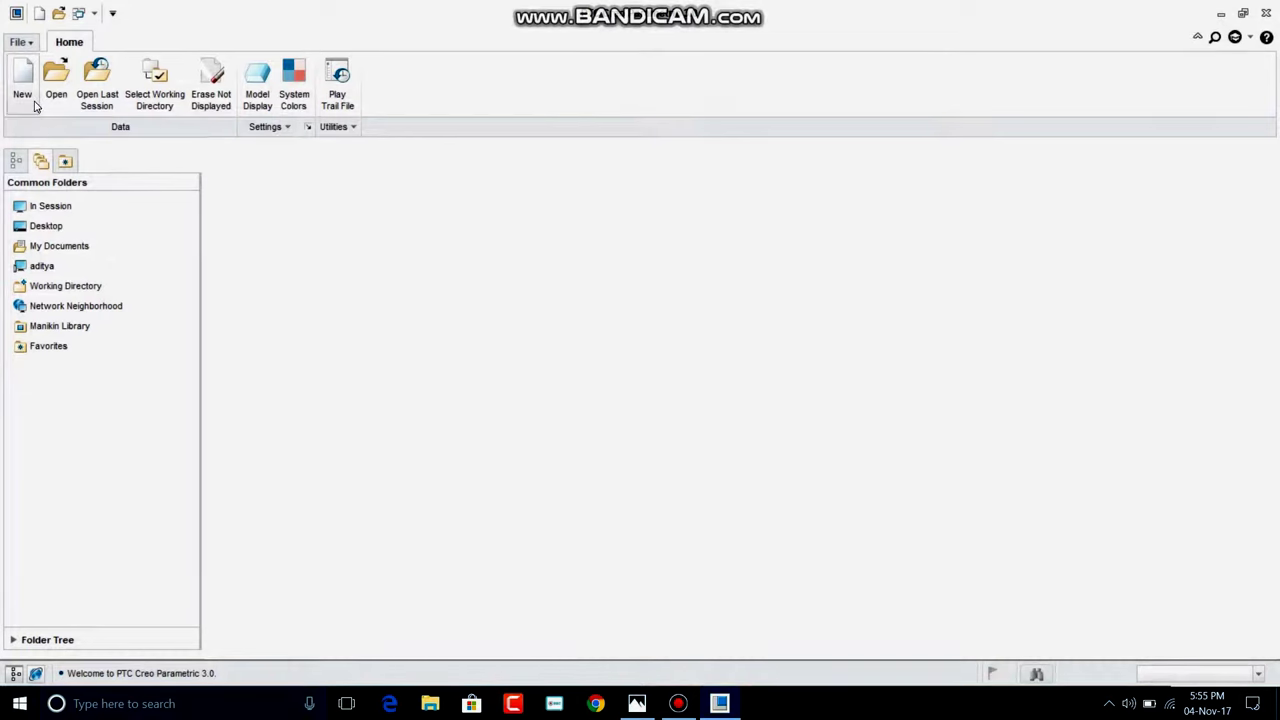
Step: Create solid part 'base' from the mmns_part_solid template, filling in the MODELED_BY parameter
click(30, 98)
click(508, 490)
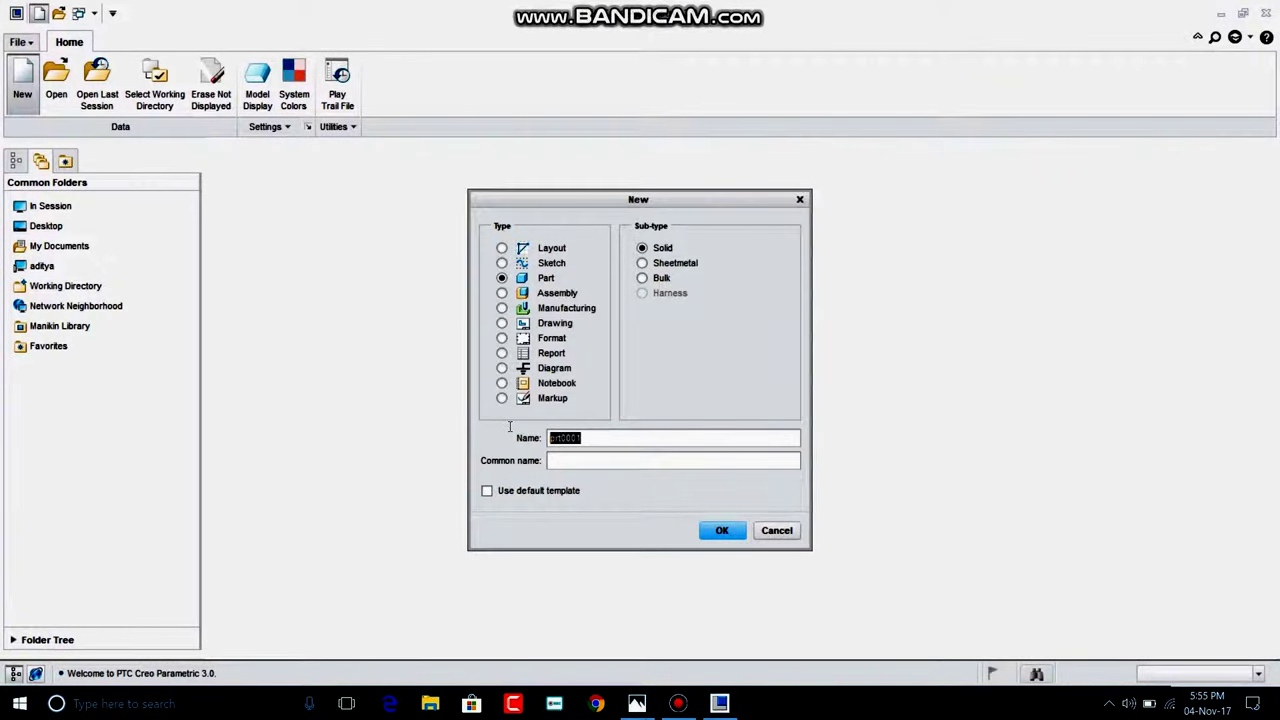
text(base)
click(716, 533)
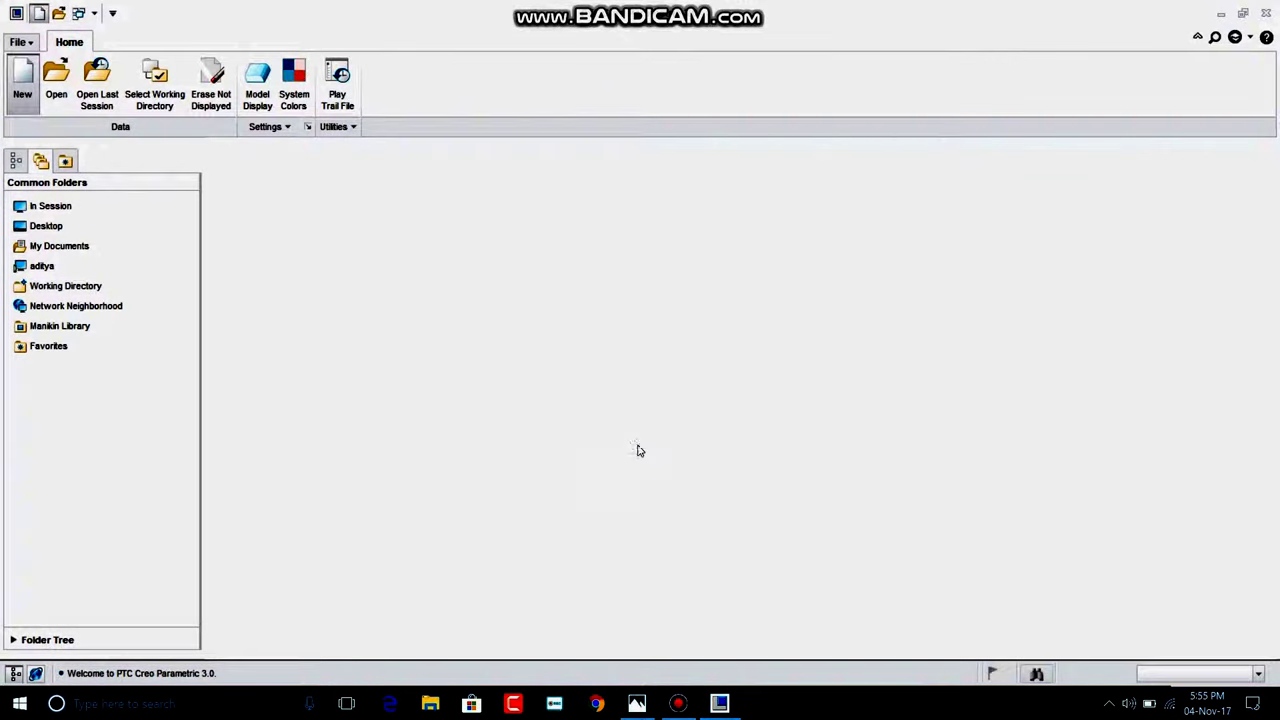
click(565, 299)
text(howtocad)
click(700, 505)
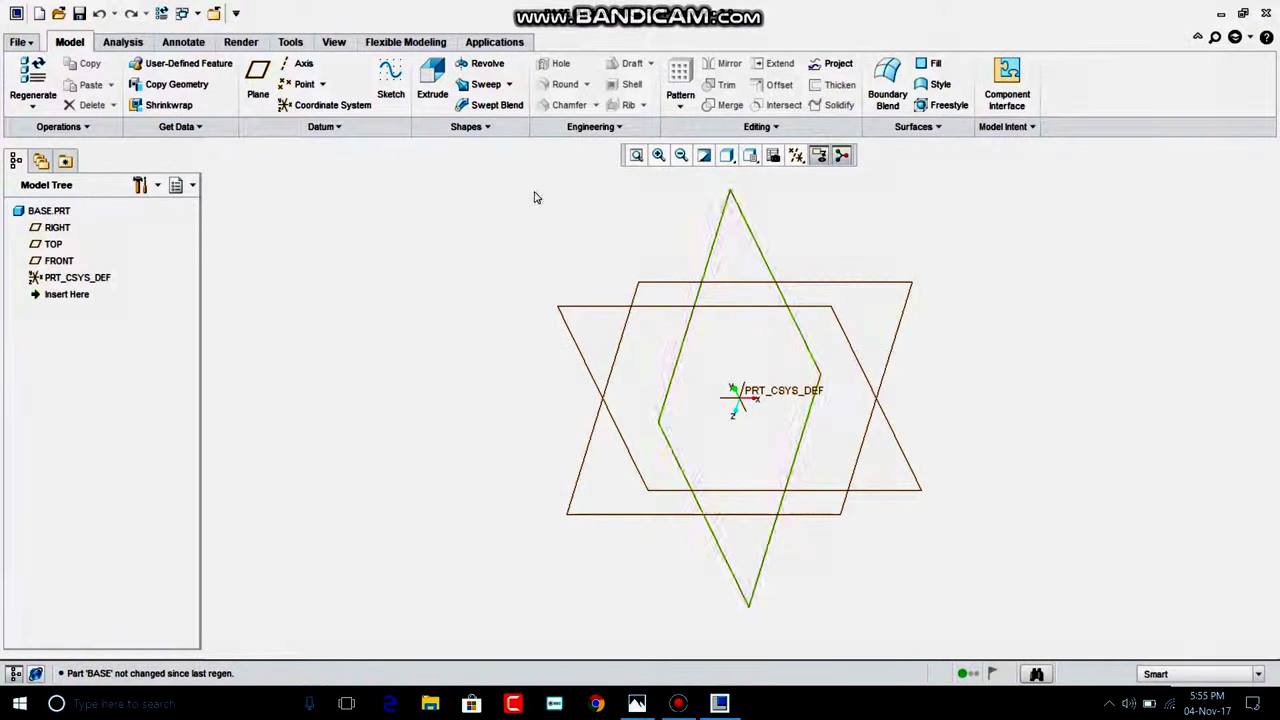
Step: Start Extrude 1 with an internal sketch on the TOP plane, briefly checking the reference drawing
click(432, 80)
right_click(428, 228)
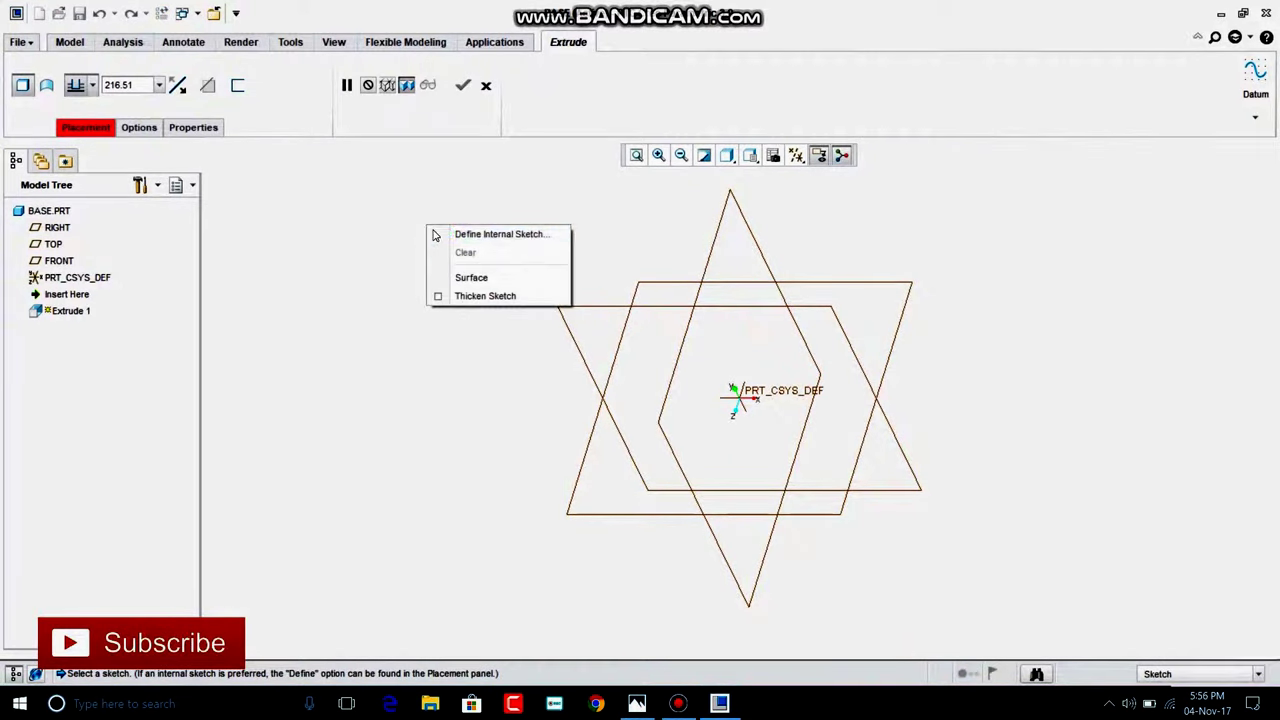
click(490, 234)
click(882, 289)
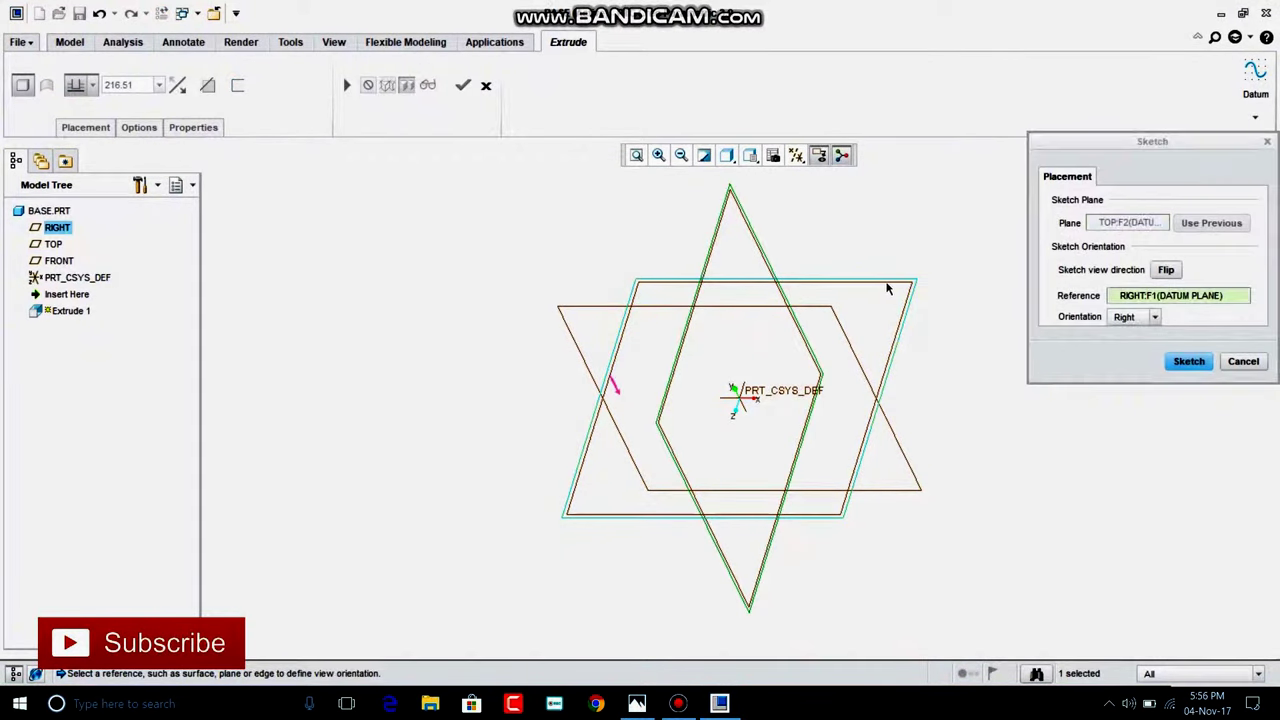
click(1189, 361)
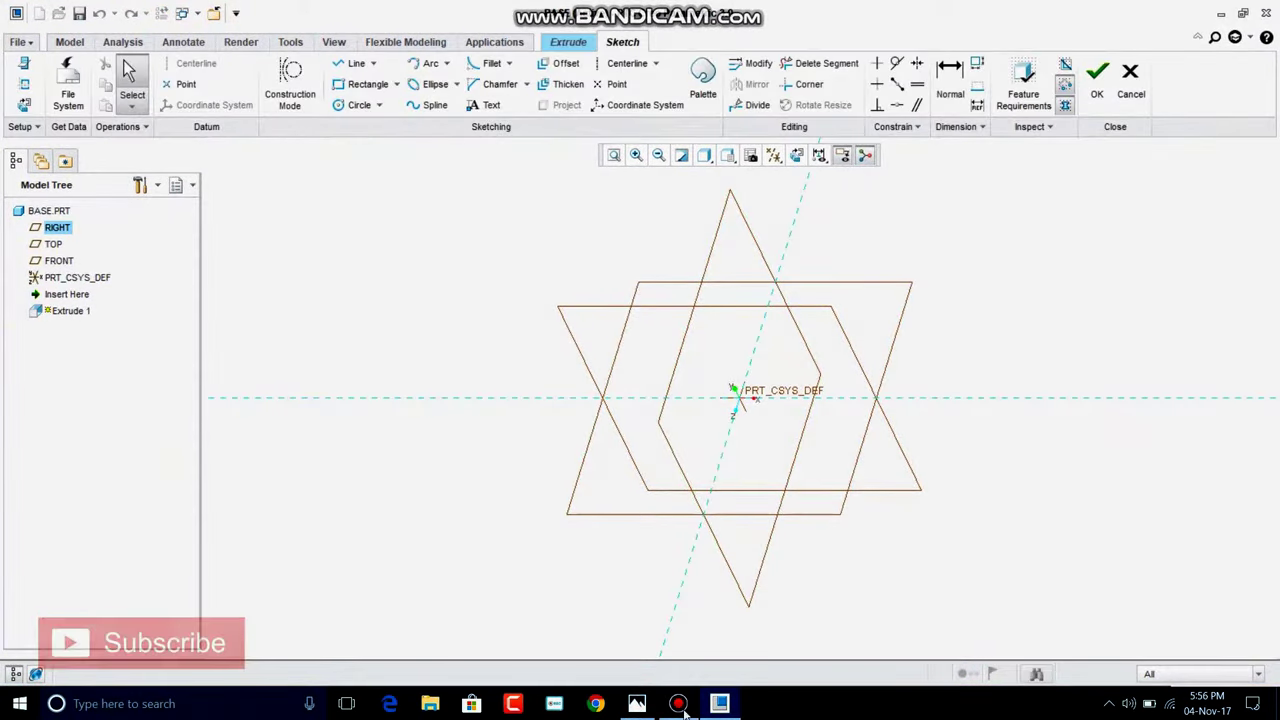
click(636, 703)
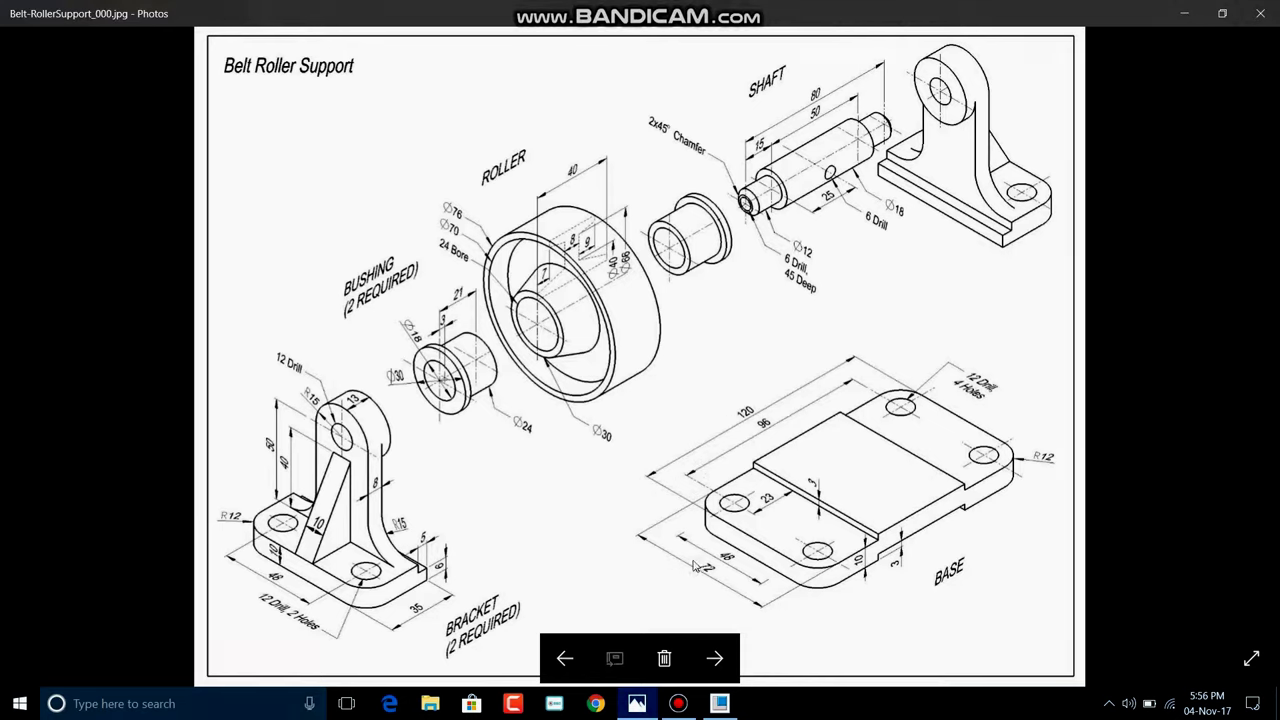
click(719, 703)
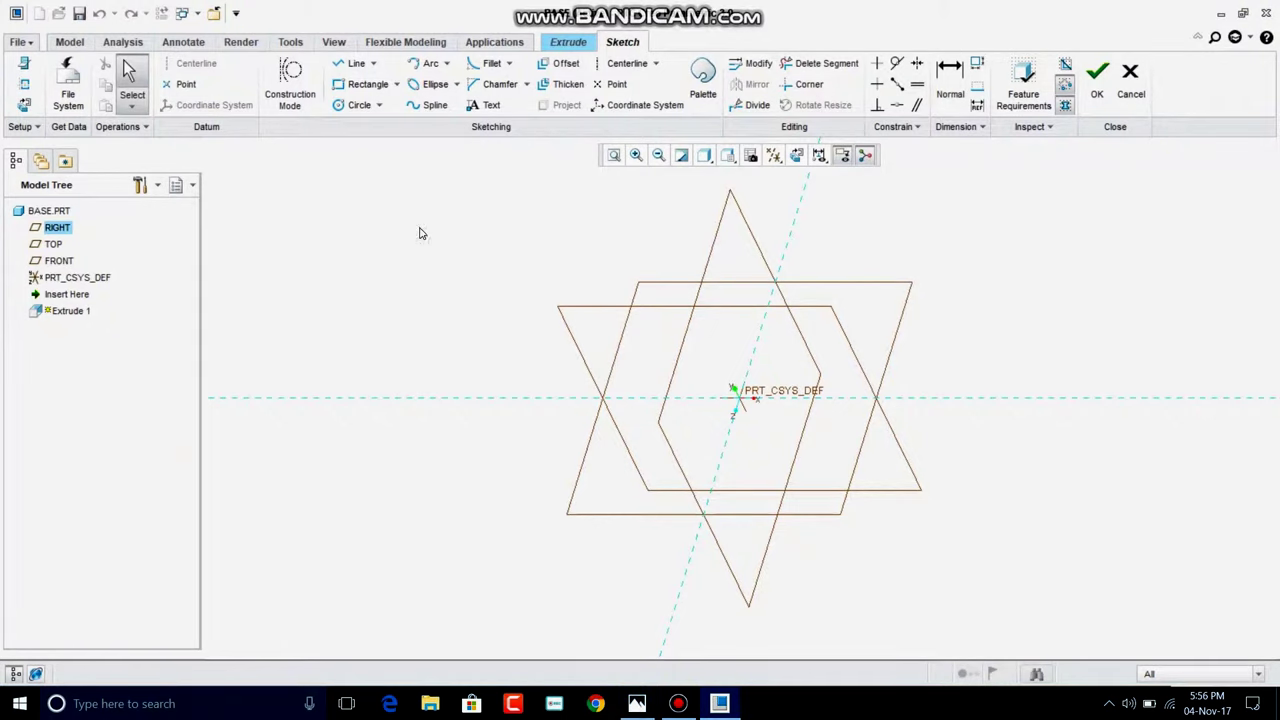
Step: In sketch view, draw vertical and horizontal centrelines through the origin
click(627, 63)
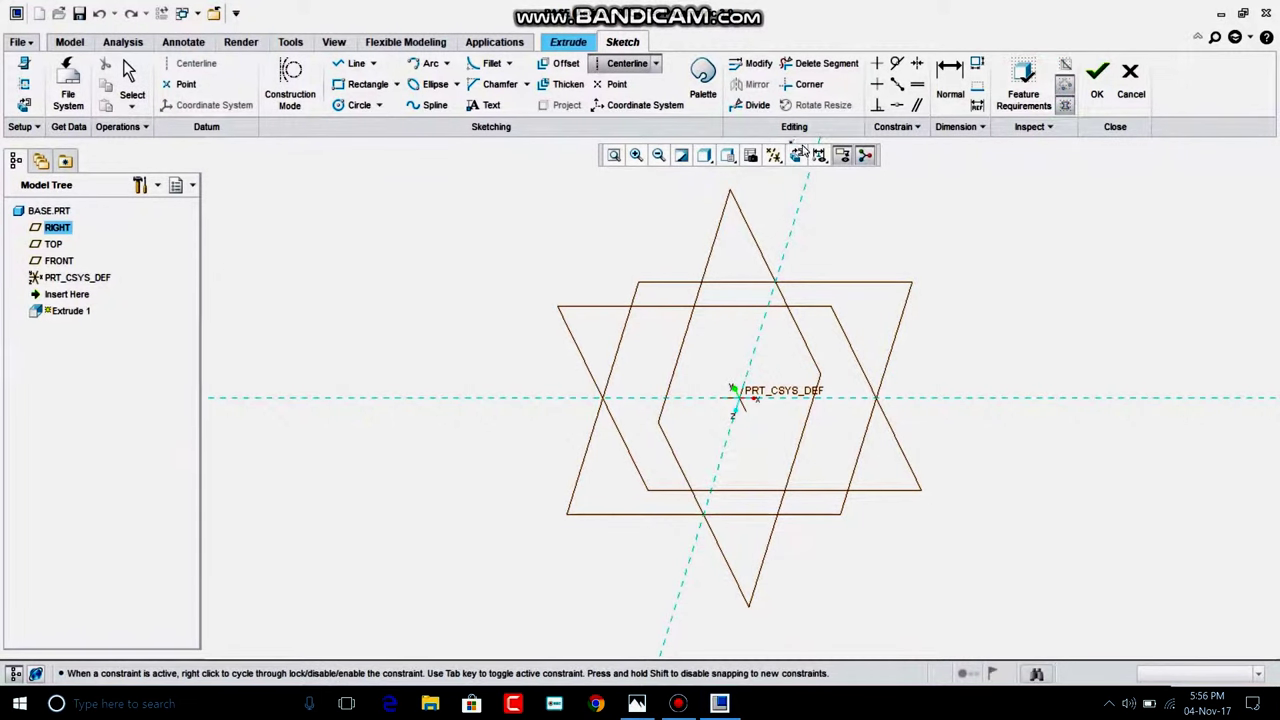
click(796, 155)
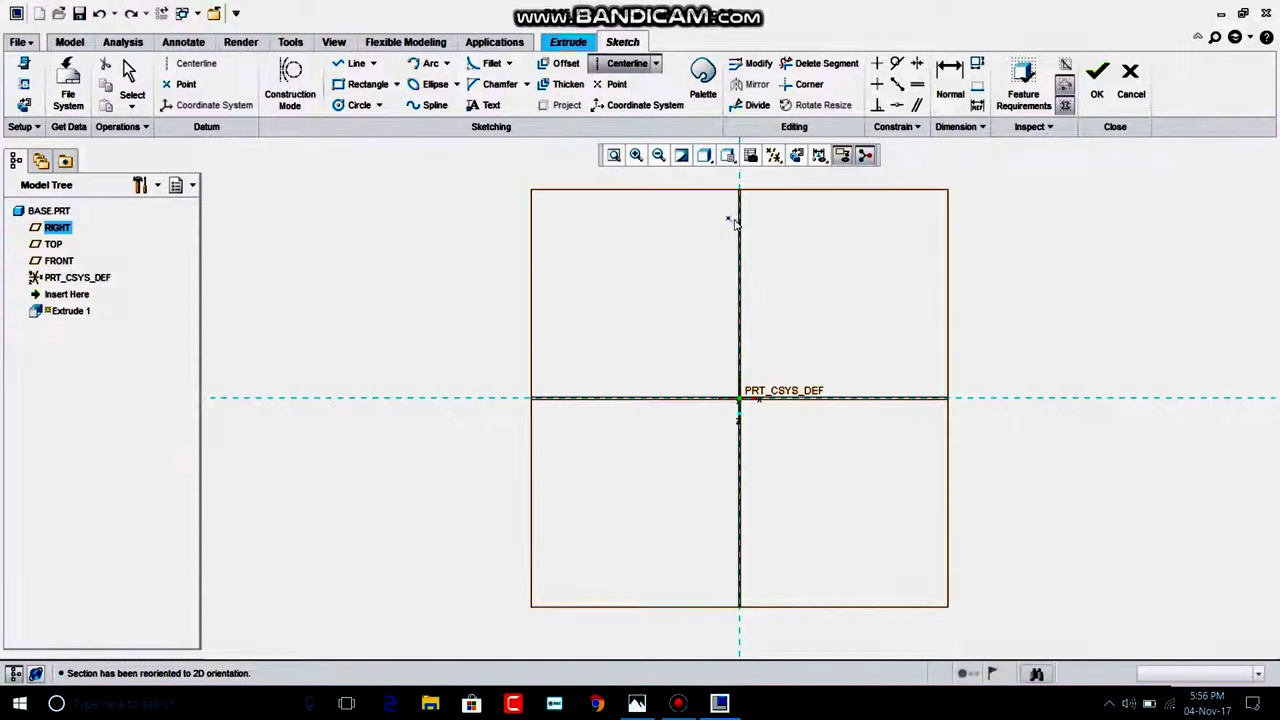
click(737, 220)
click(735, 333)
click(694, 400)
click(765, 400)
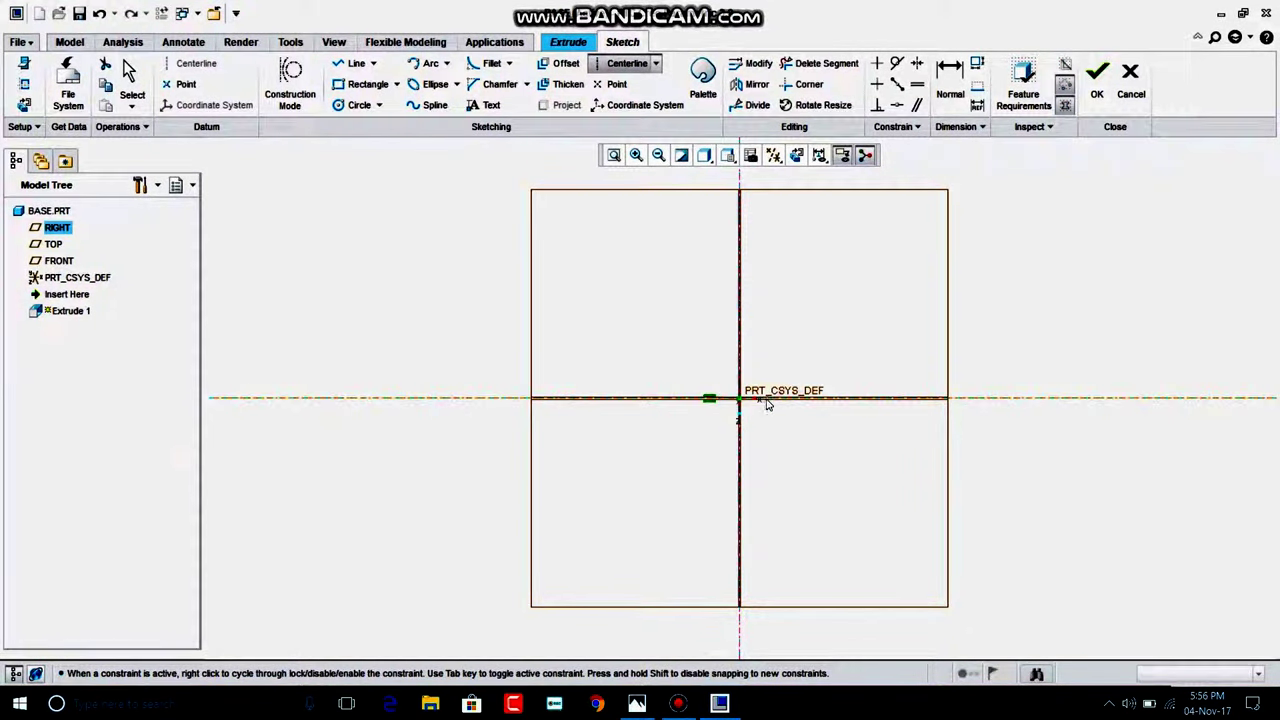
Step: Draw a rectangle straddling both centrelines
click(367, 84)
click(593, 329)
click(808, 338)
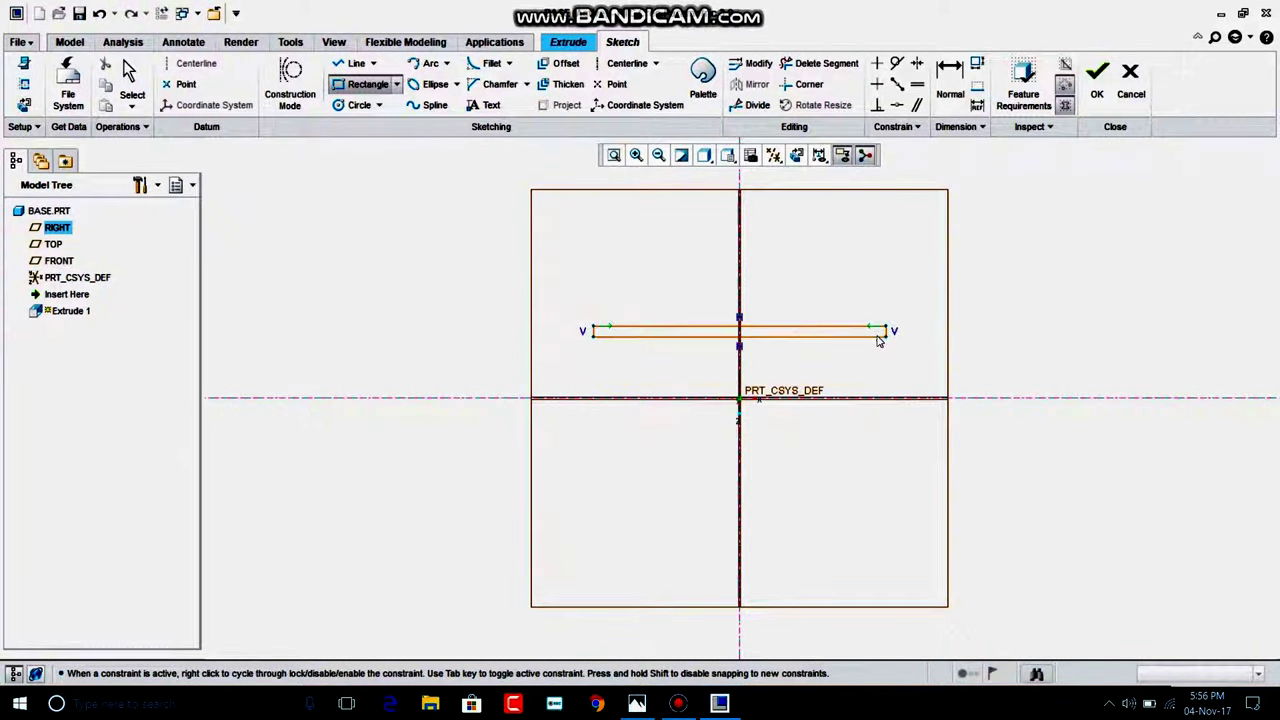
click(885, 470)
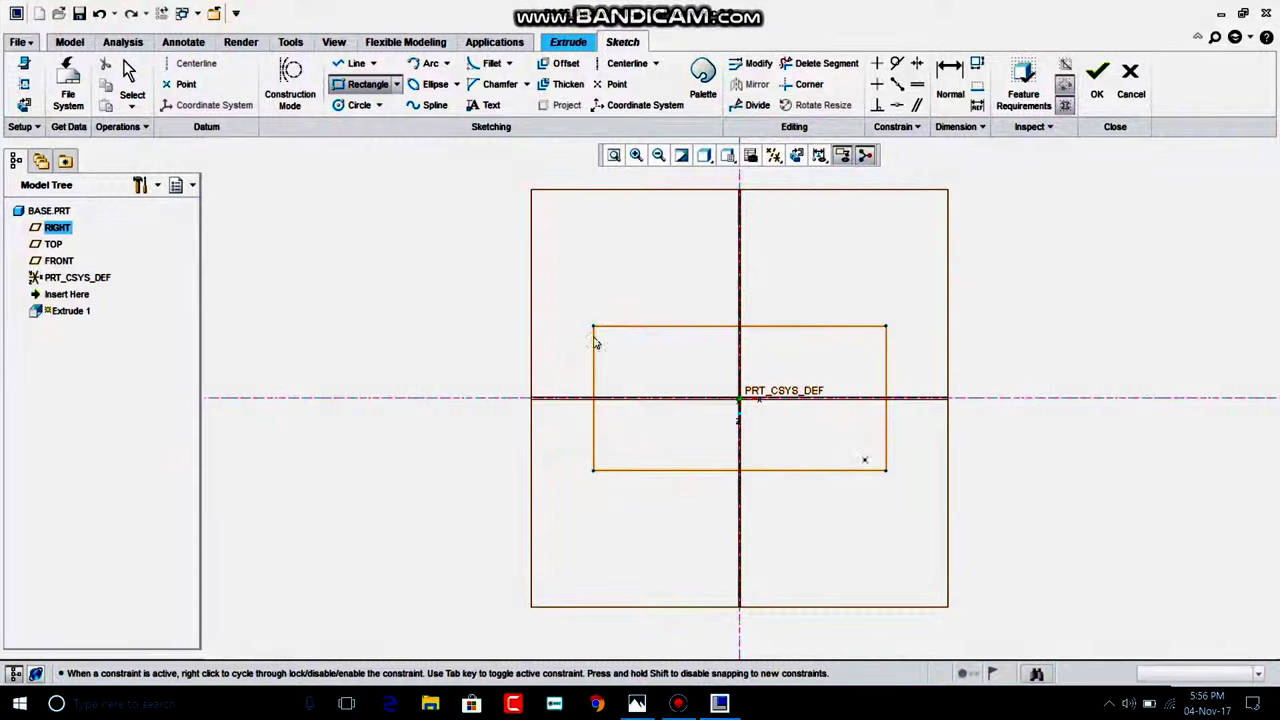
click(128, 70)
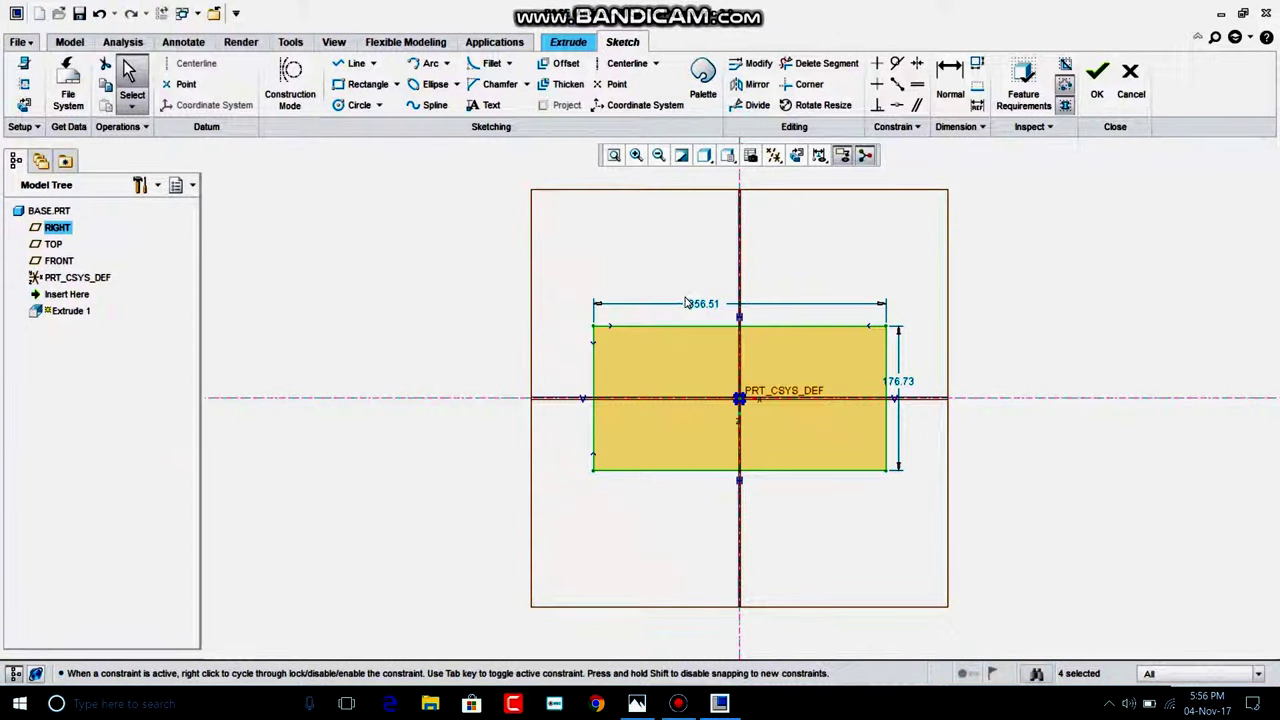
Step: Dimension the rectangle 120 wide by 72 high and accept the sketch
double_click(700, 304)
text(120)
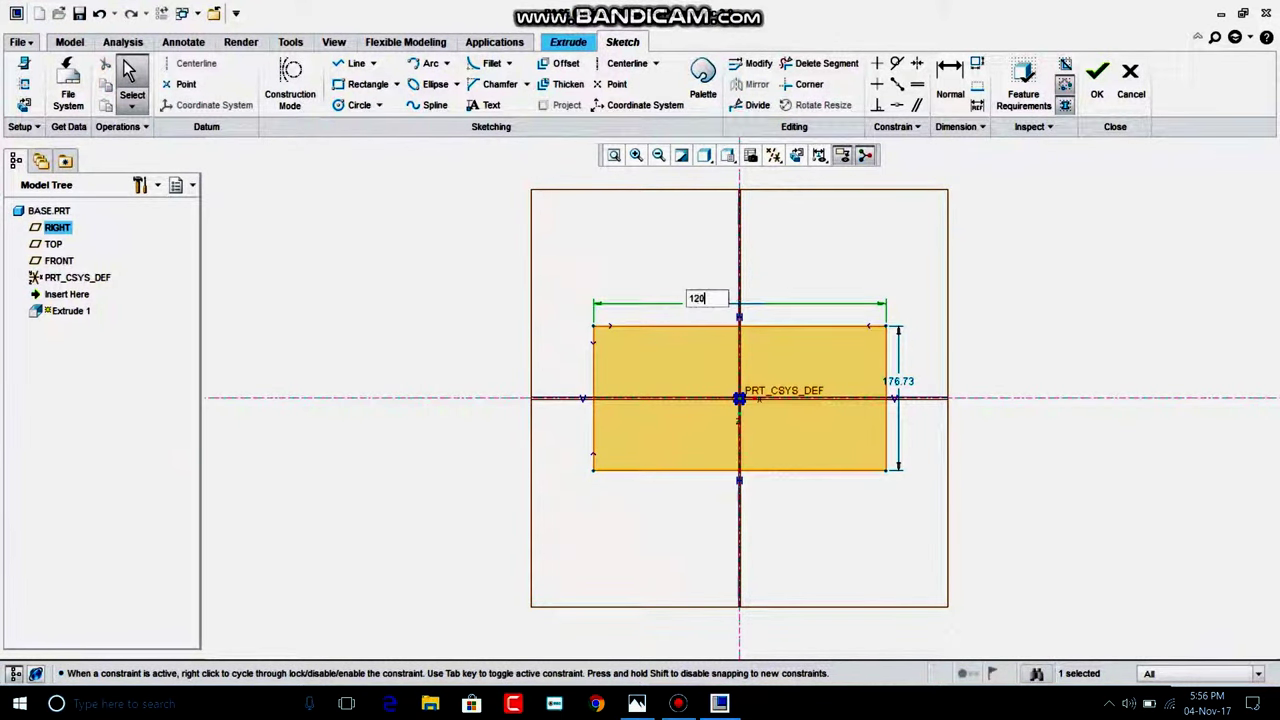
text(0)
key(Return)
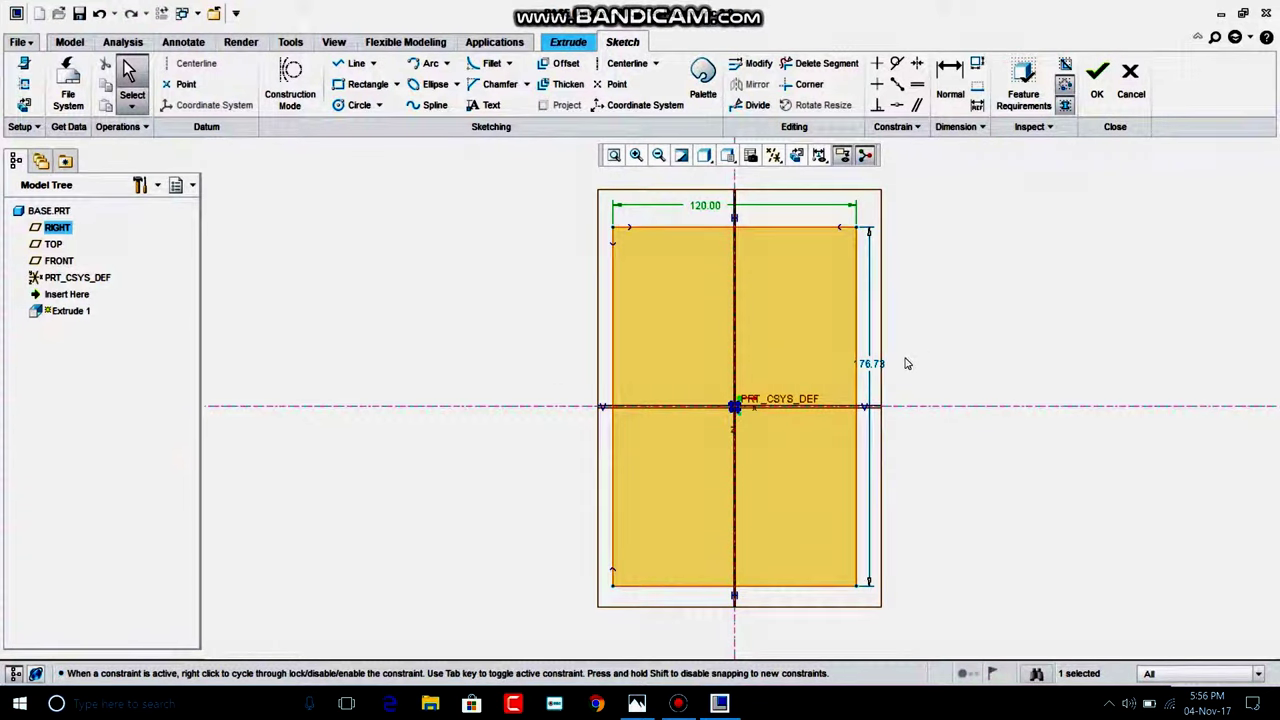
double_click(876, 366)
text(72)
key(Return)
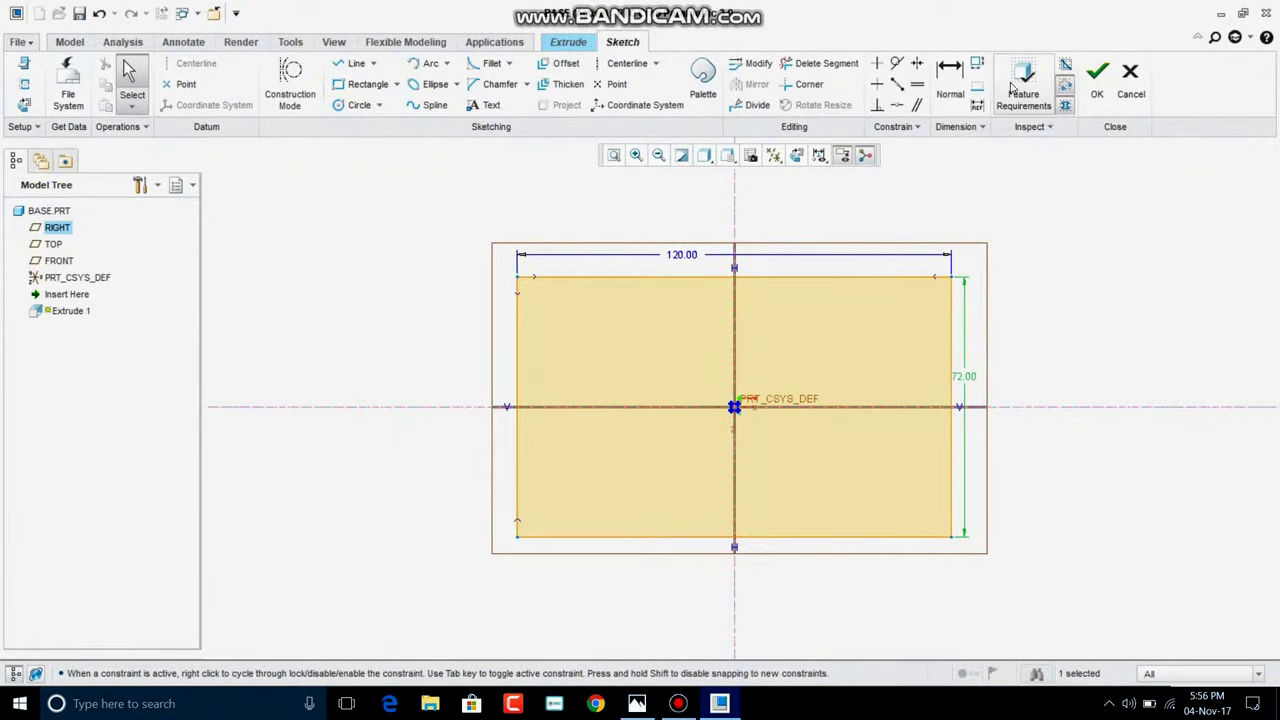
click(1090, 92)
Step: Extrude the rectangle symmetrically to a depth of 10, forming the base plate
mouse_move(1011, 262)
middle_down()
mouse_move(989, 222)
mouse_move(1000, 194)
middle_up()
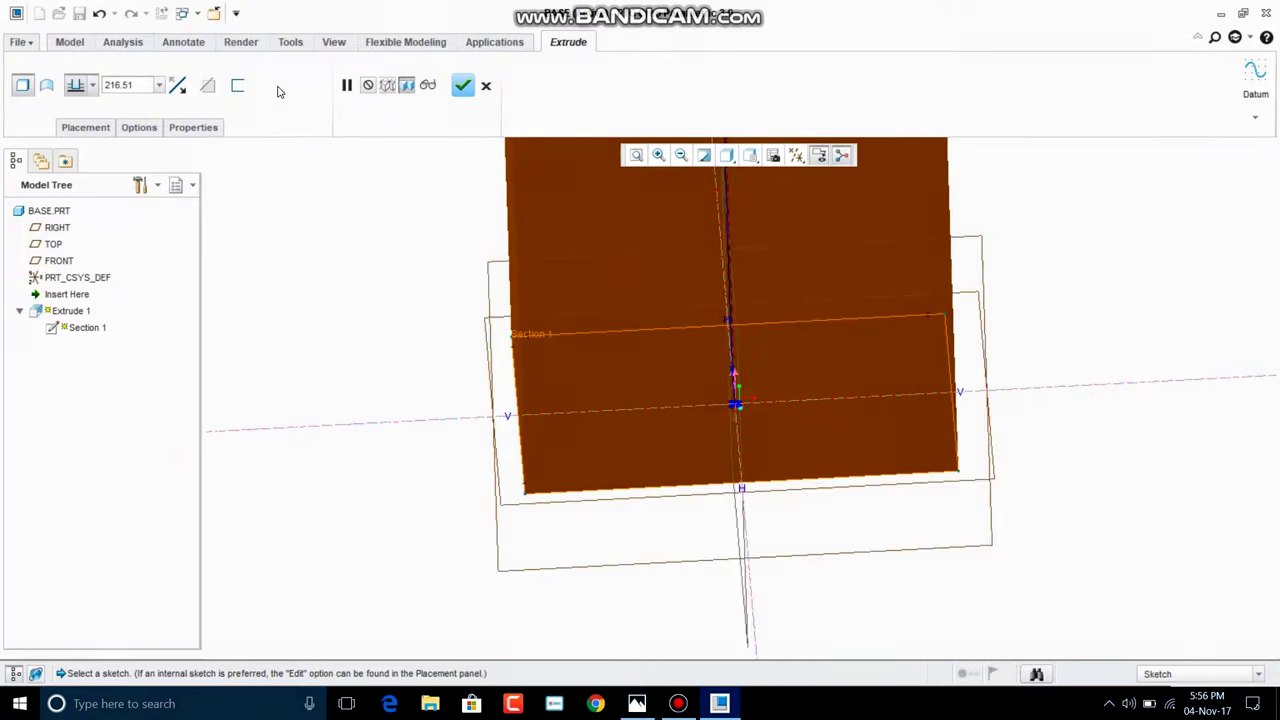
click(92, 85)
click(76, 128)
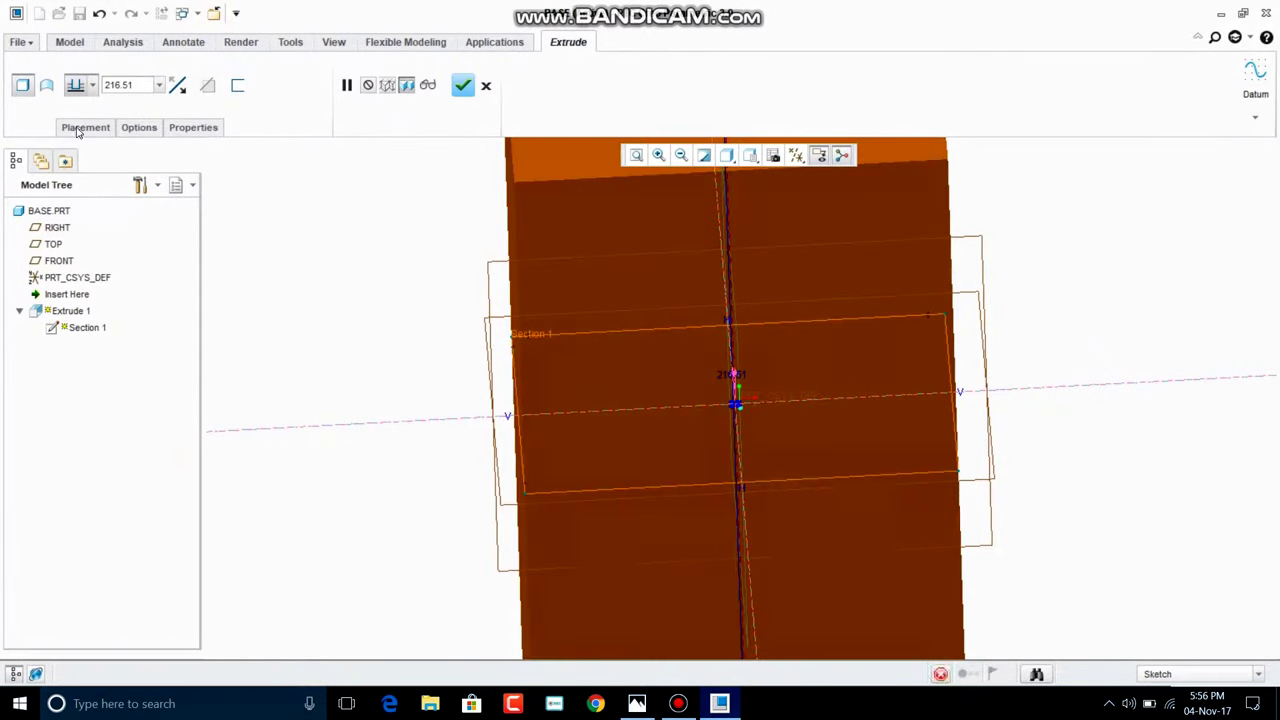
double_click(133, 85)
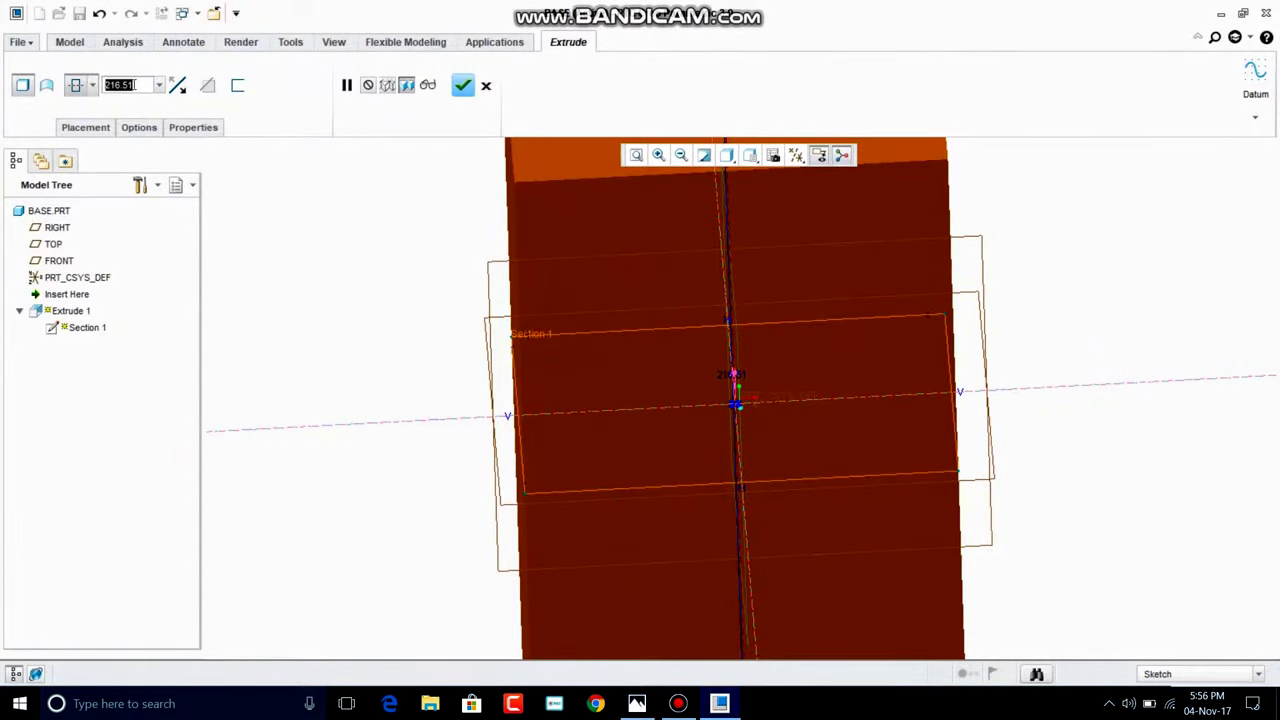
text(10)
key(Return)
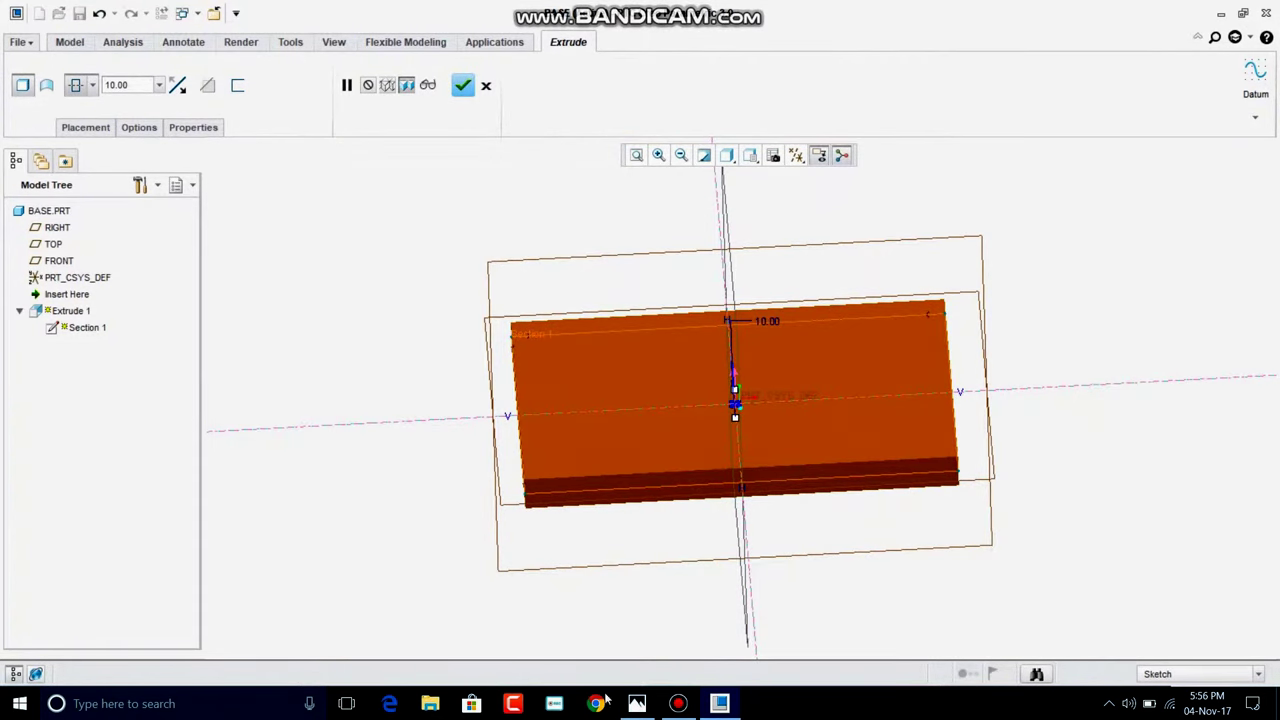
click(636, 703)
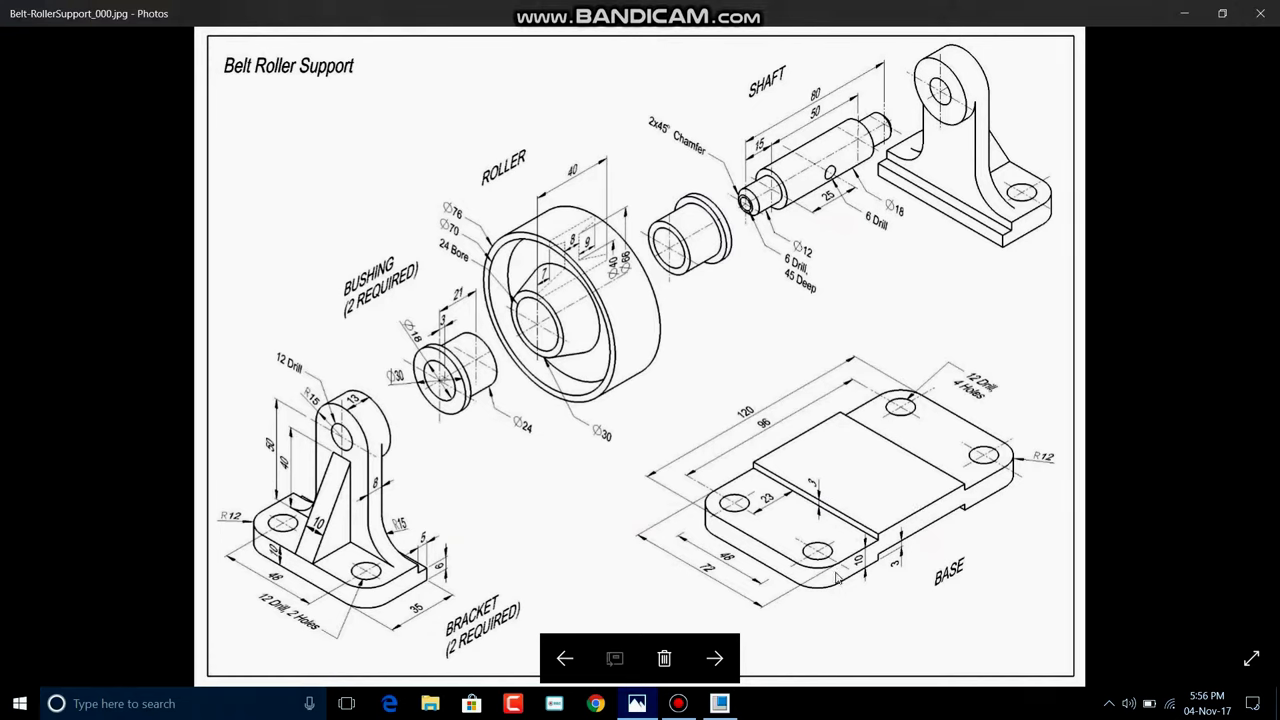
click(720, 703)
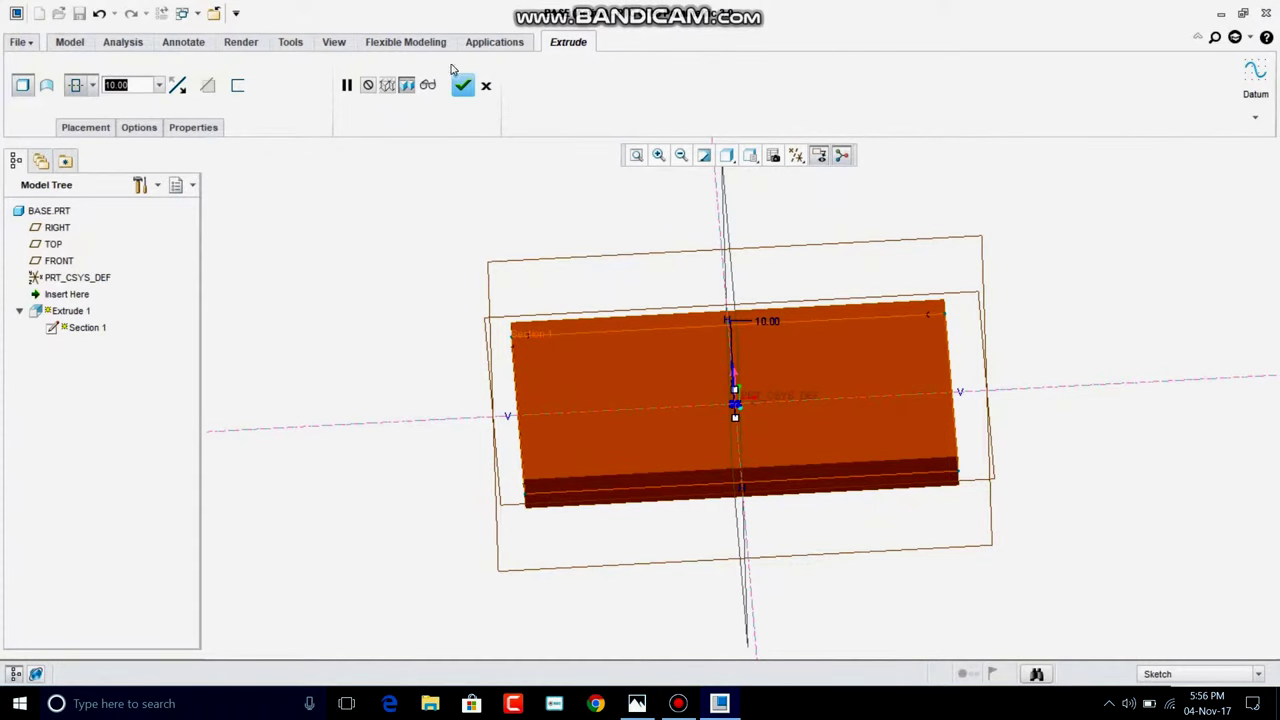
click(463, 88)
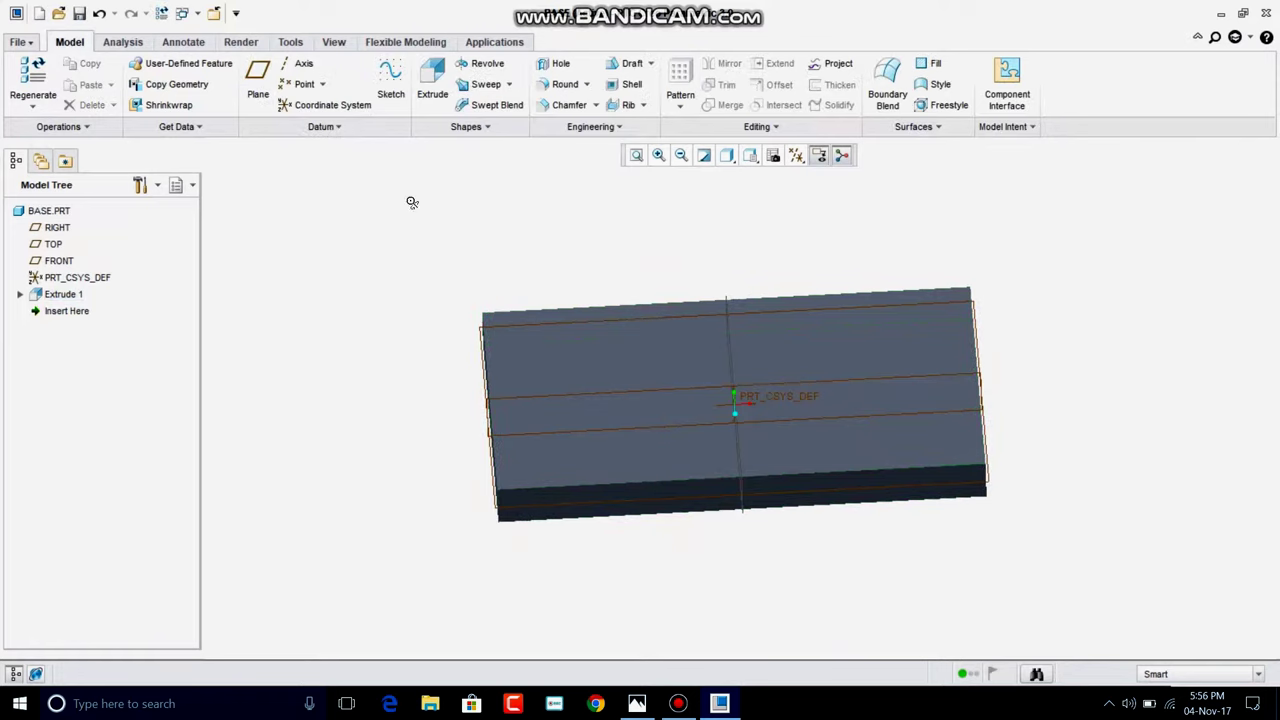
Step: Switch to shaded-with-edges display and select the plate's vertical corner edges for a Round
click(726, 157)
click(740, 194)
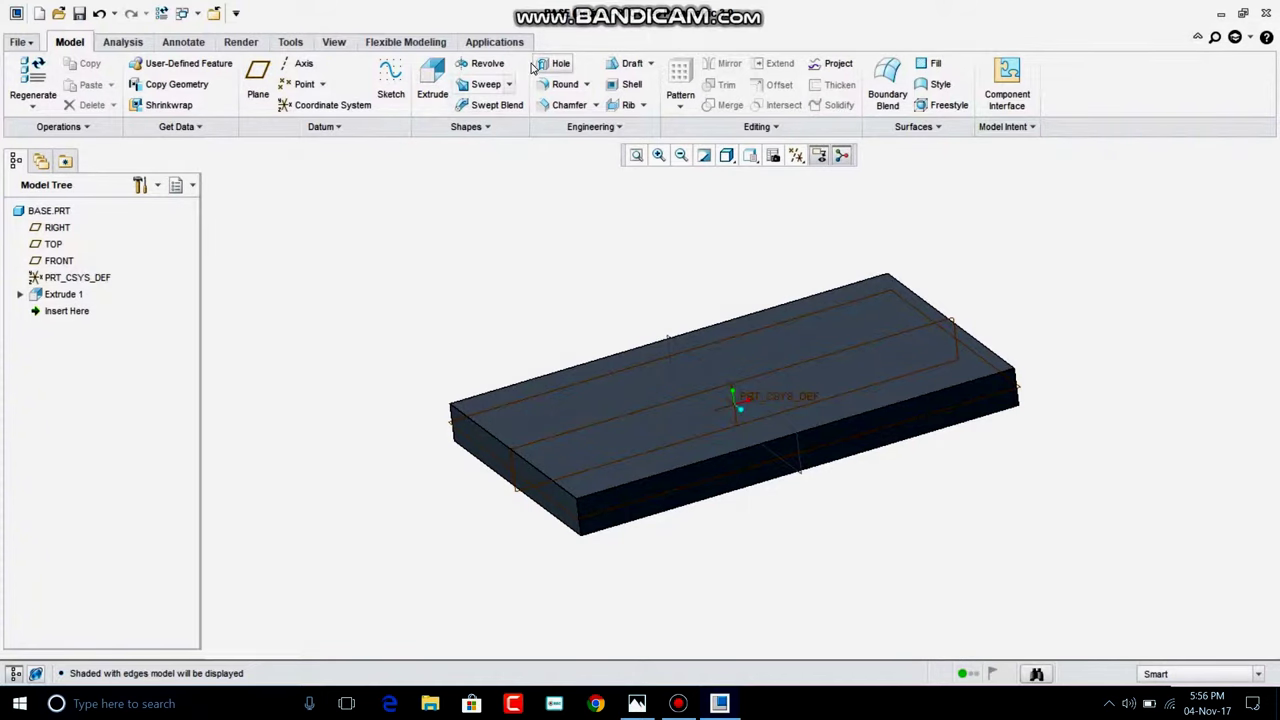
click(565, 84)
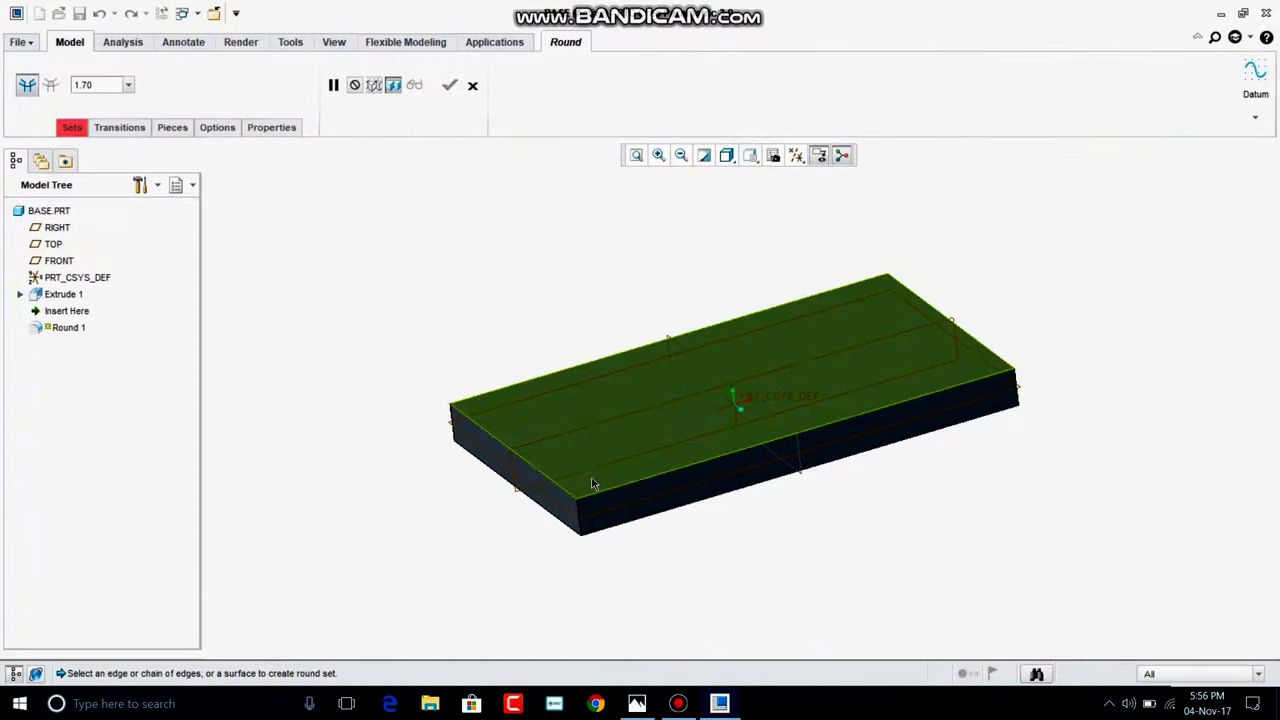
click(580, 516)
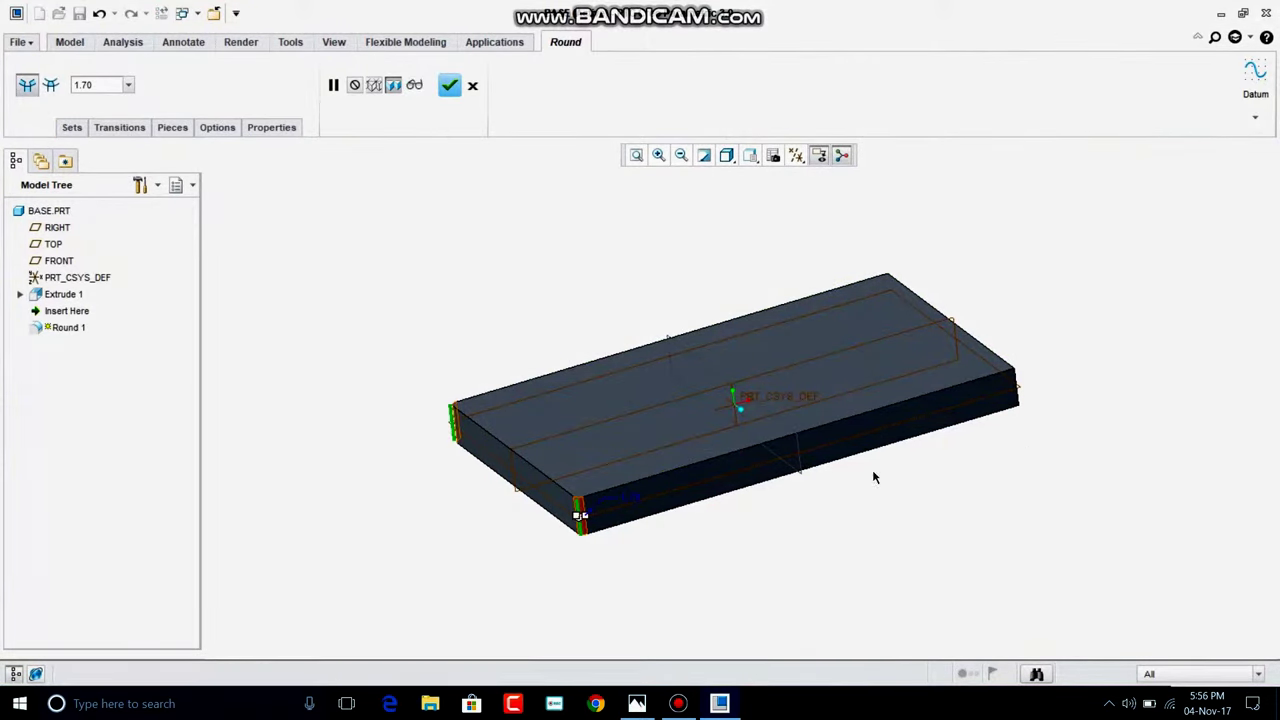
ctrl+click(1015, 397)
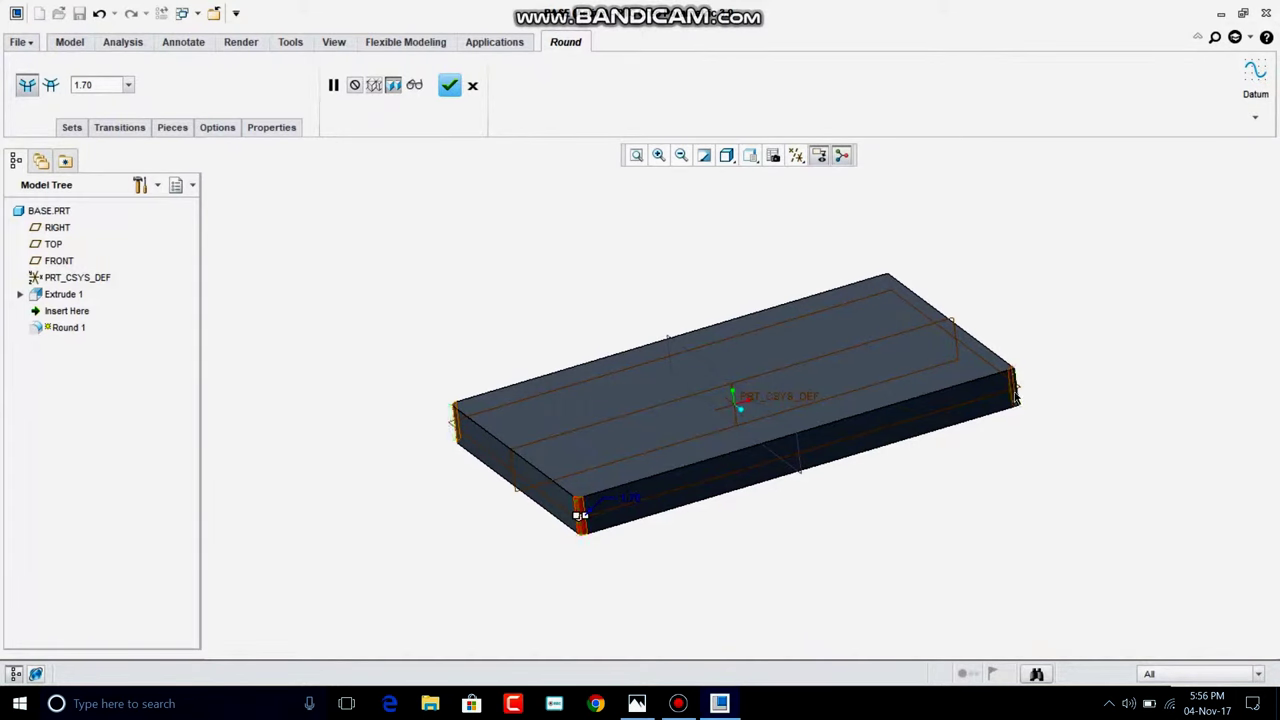
ctrl+click(889, 290)
Step: Set the corner round radius to 12, finish it, and orbit to inspect the corners
click(637, 703)
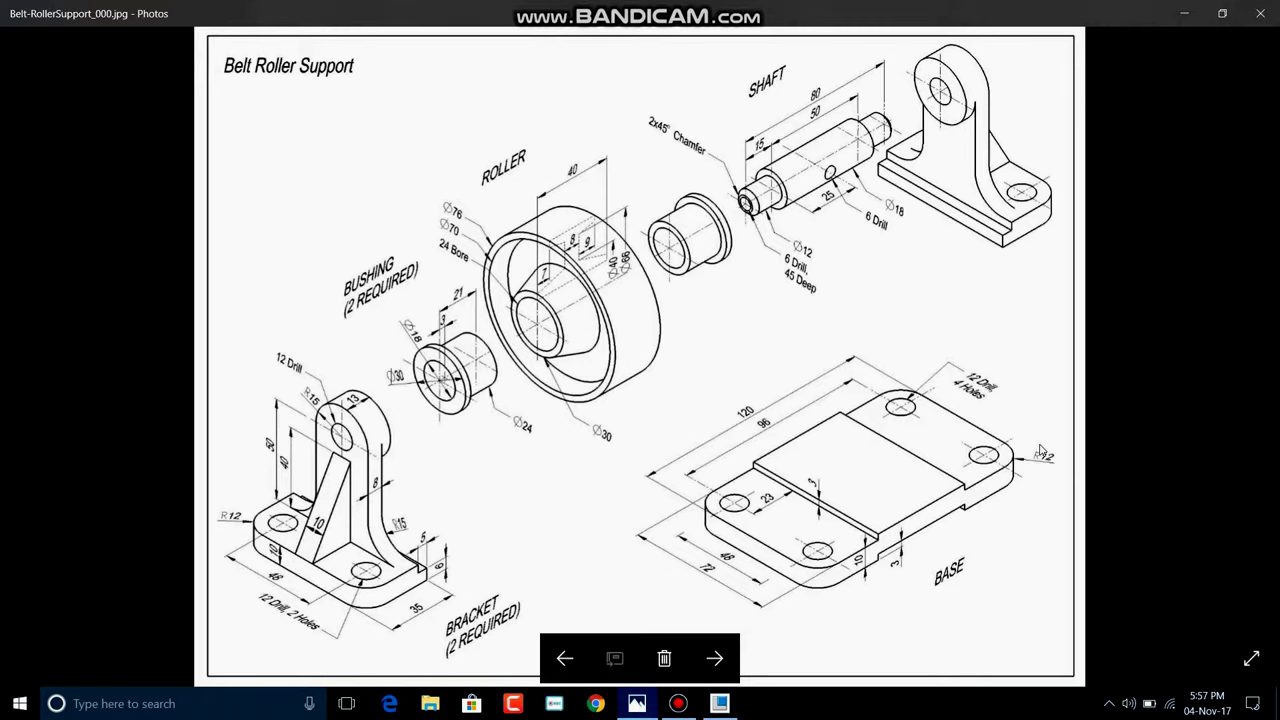
click(720, 703)
double_click(102, 83)
text(12.00)
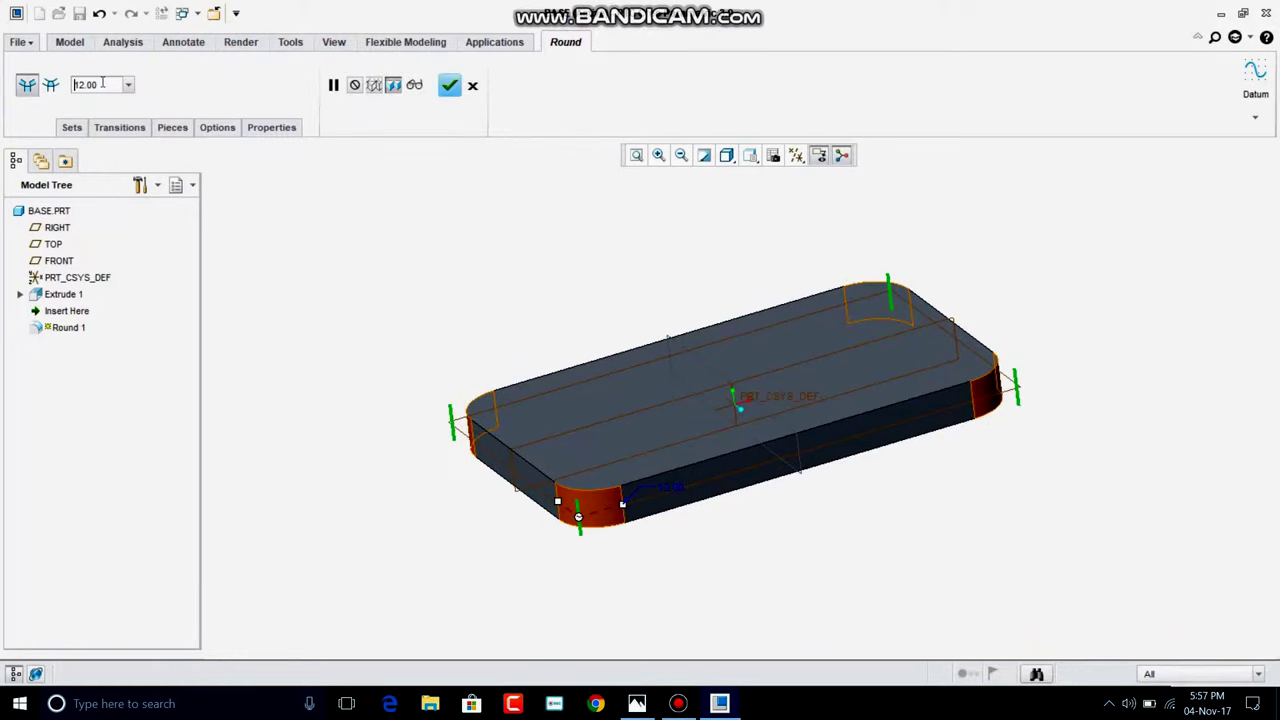
click(449, 86)
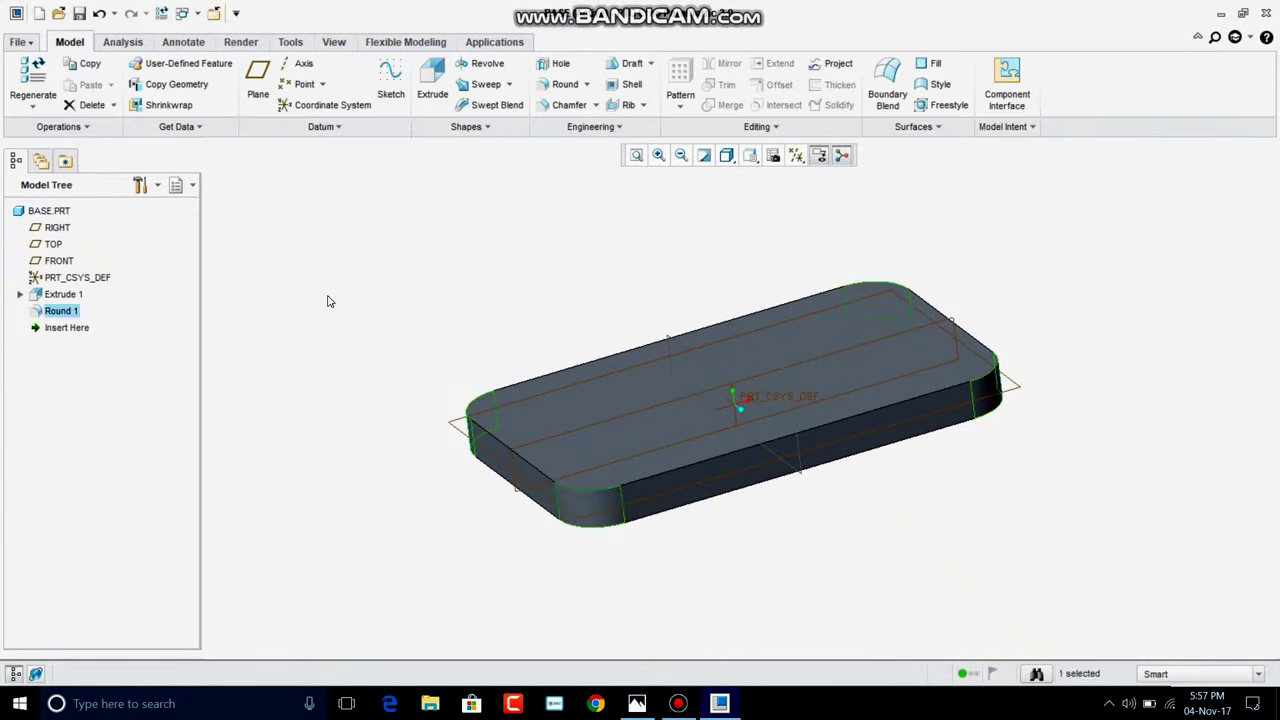
mouse_move(366, 297)
middle_down()
mouse_move(423, 296)
mouse_move(394, 311)
mouse_move(353, 289)
mouse_move(423, 391)
middle_up()
Step: After checking the reference drawing, start Extrude 2 with its sketch on the FRONT plane
click(626, 708)
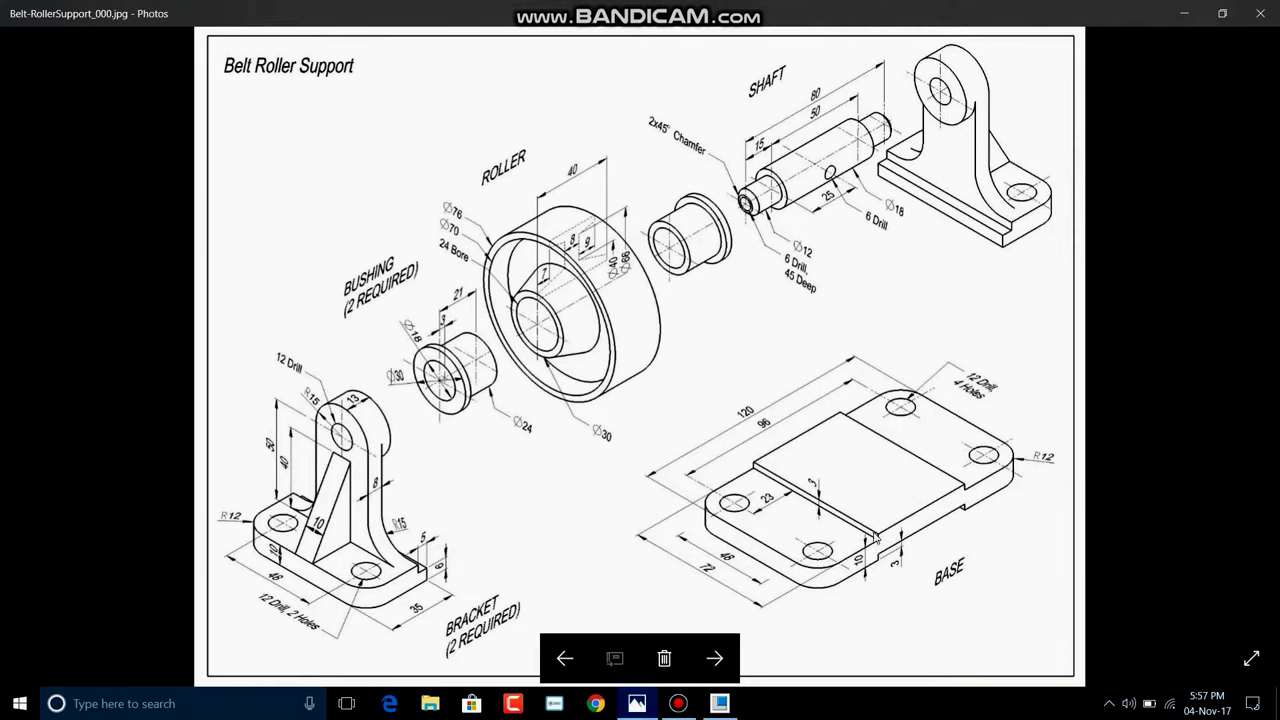
click(716, 706)
click(431, 60)
right_click(378, 246)
click(440, 254)
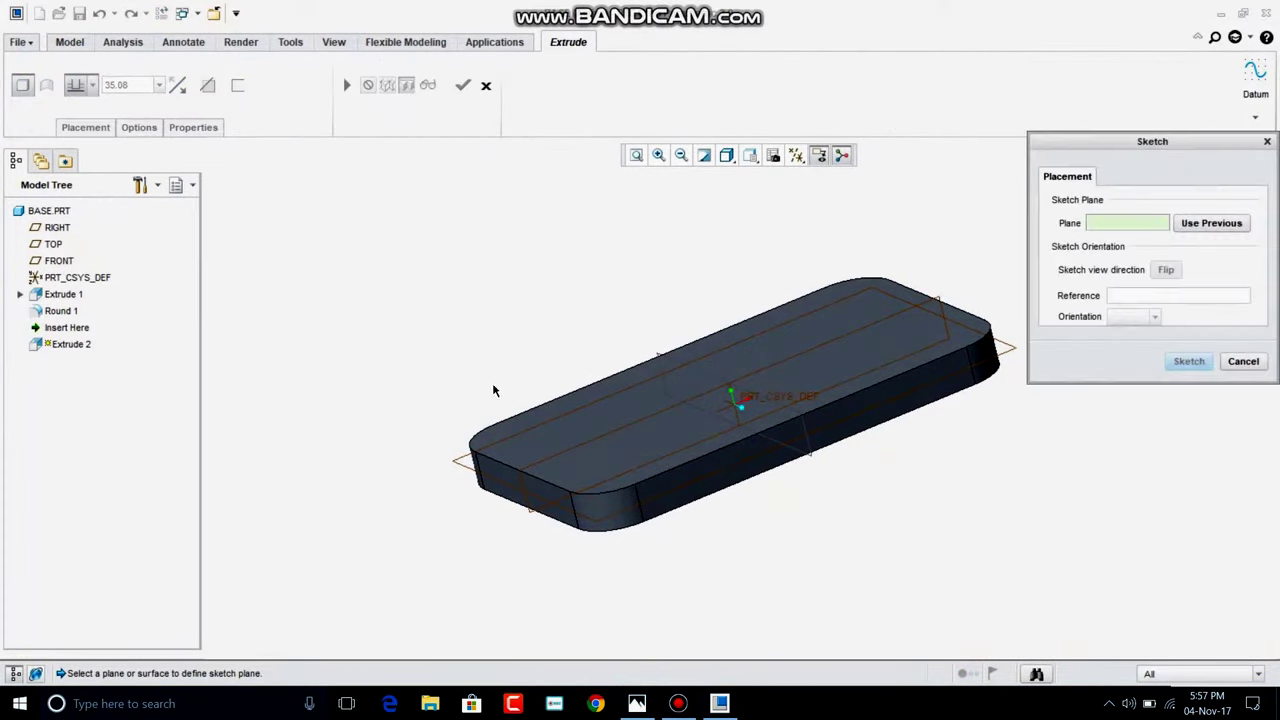
click(518, 470)
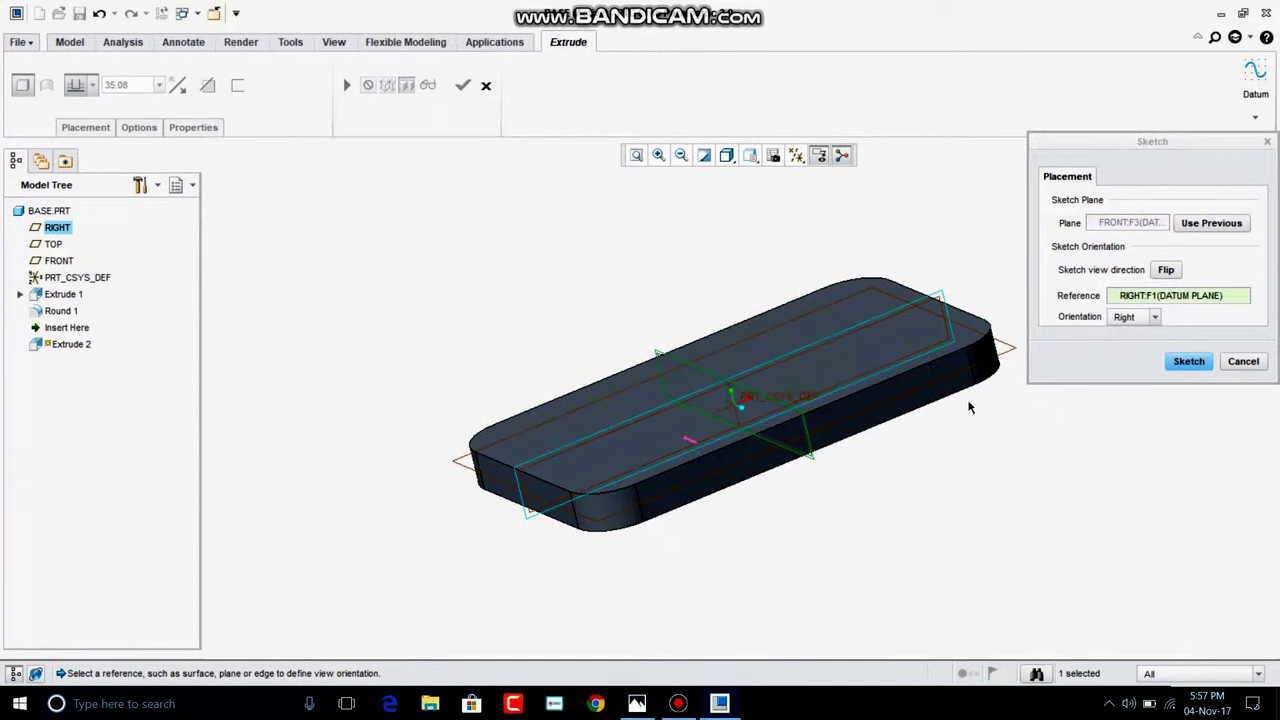
click(1188, 361)
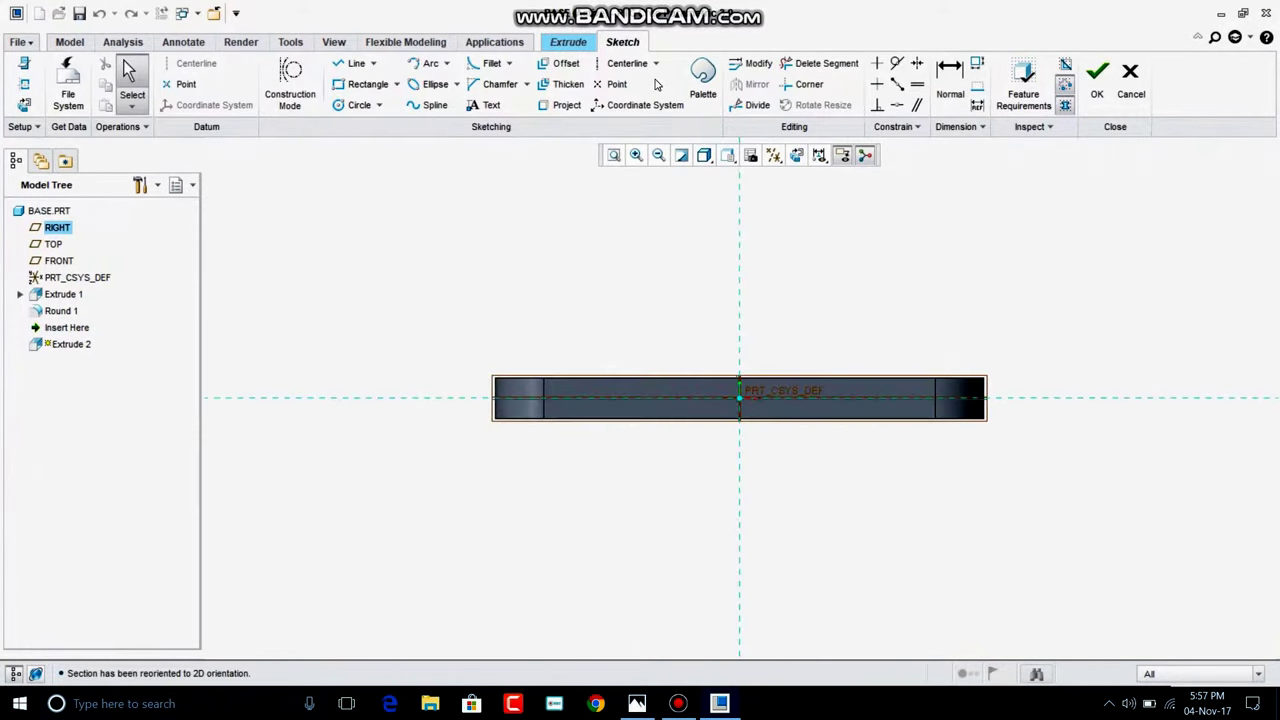
click(628, 64)
Step: Add a vertical centreline through the origin and reference the plate's top and bottom surfaces
click(742, 197)
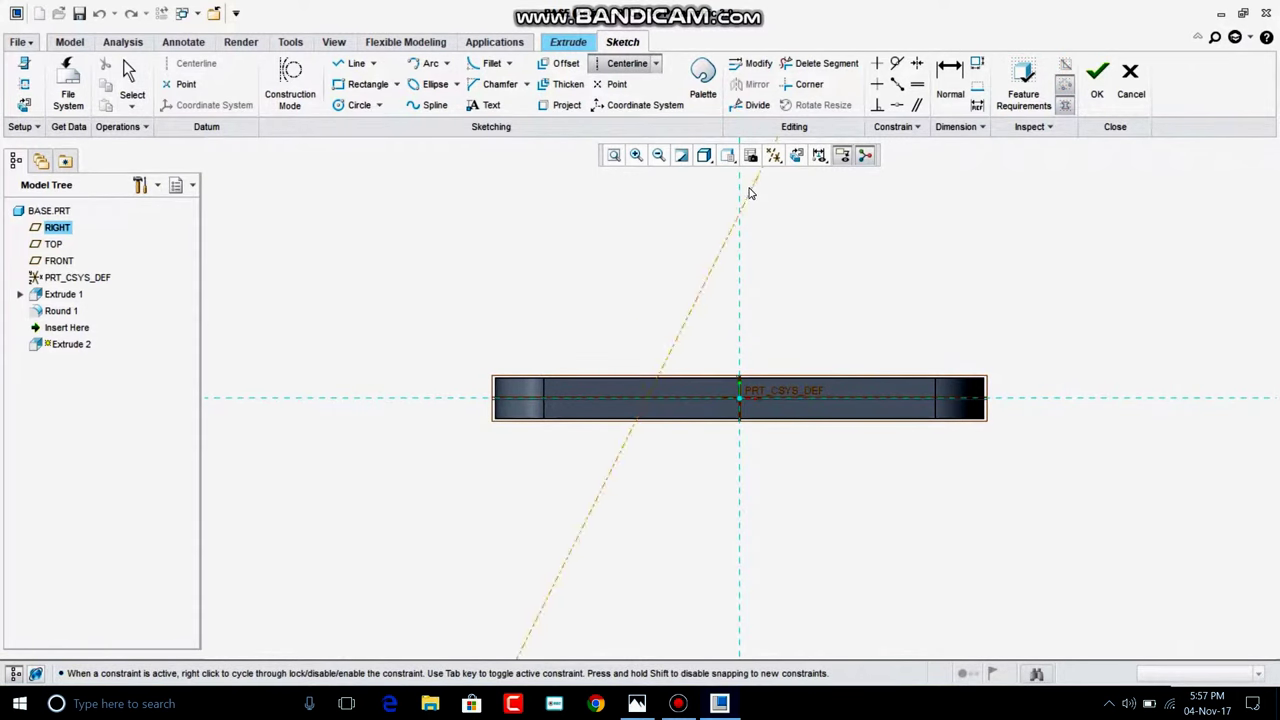
click(741, 272)
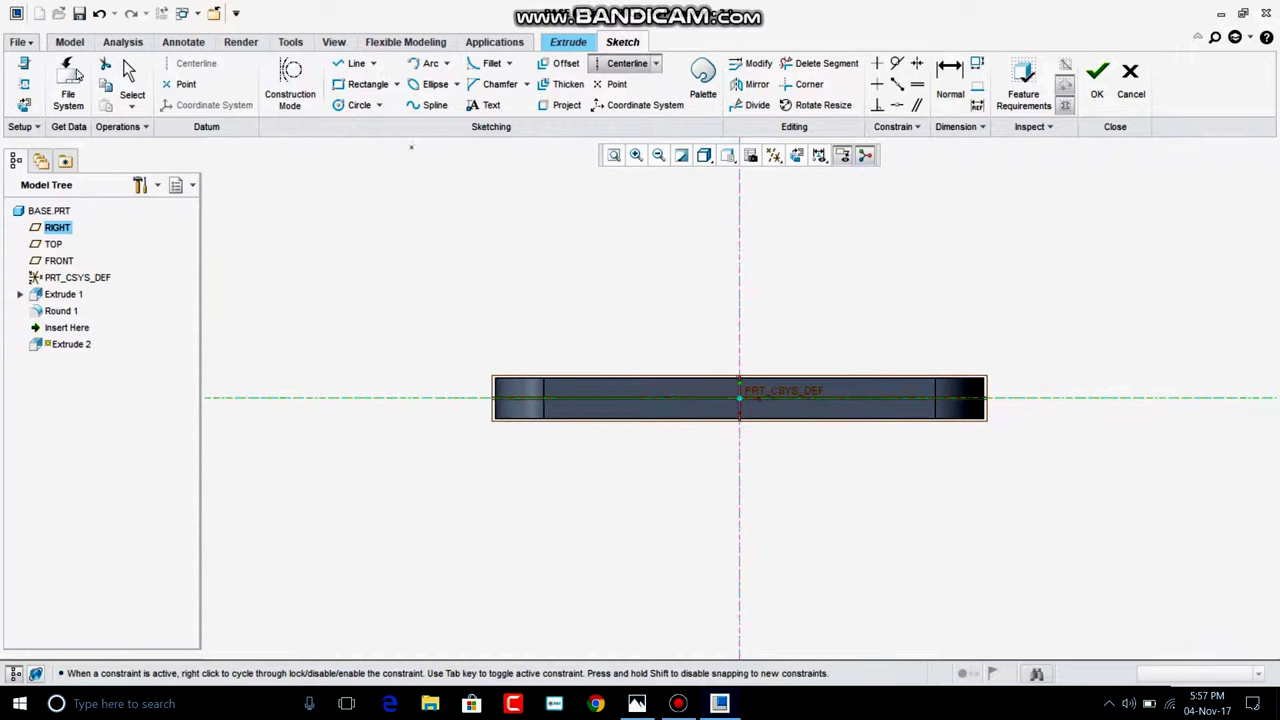
click(24, 84)
click(668, 382)
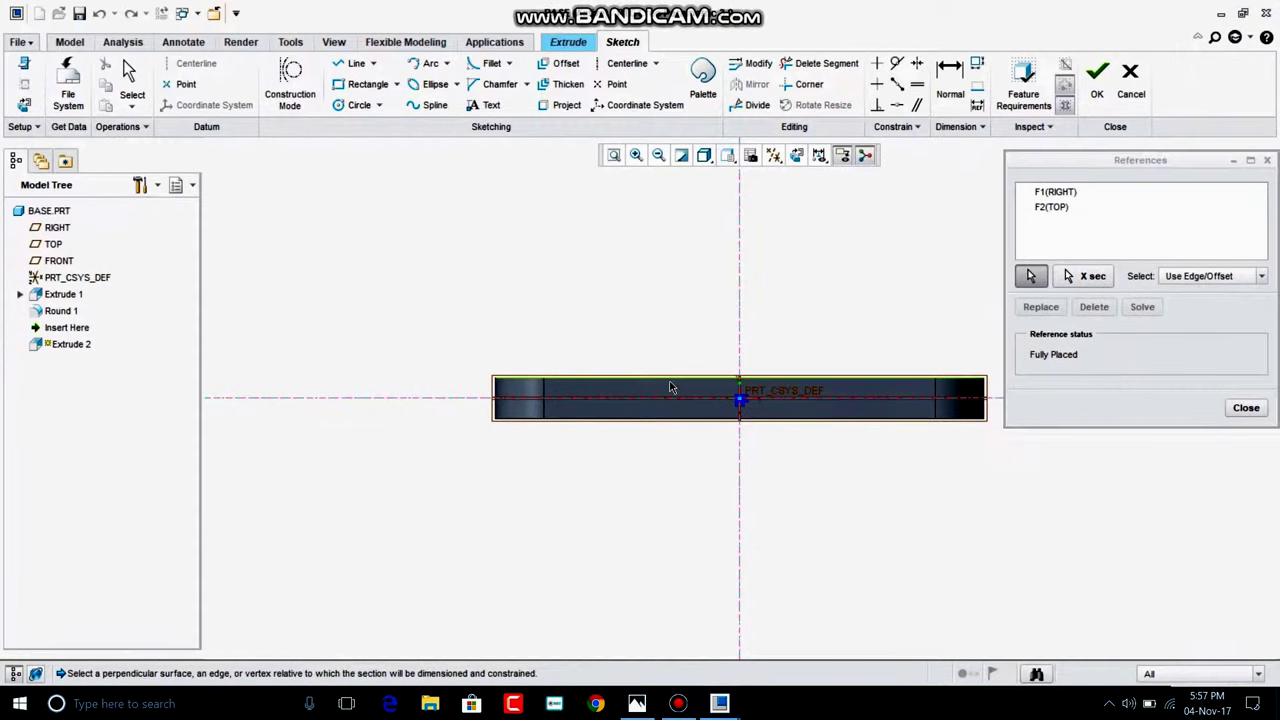
click(914, 420)
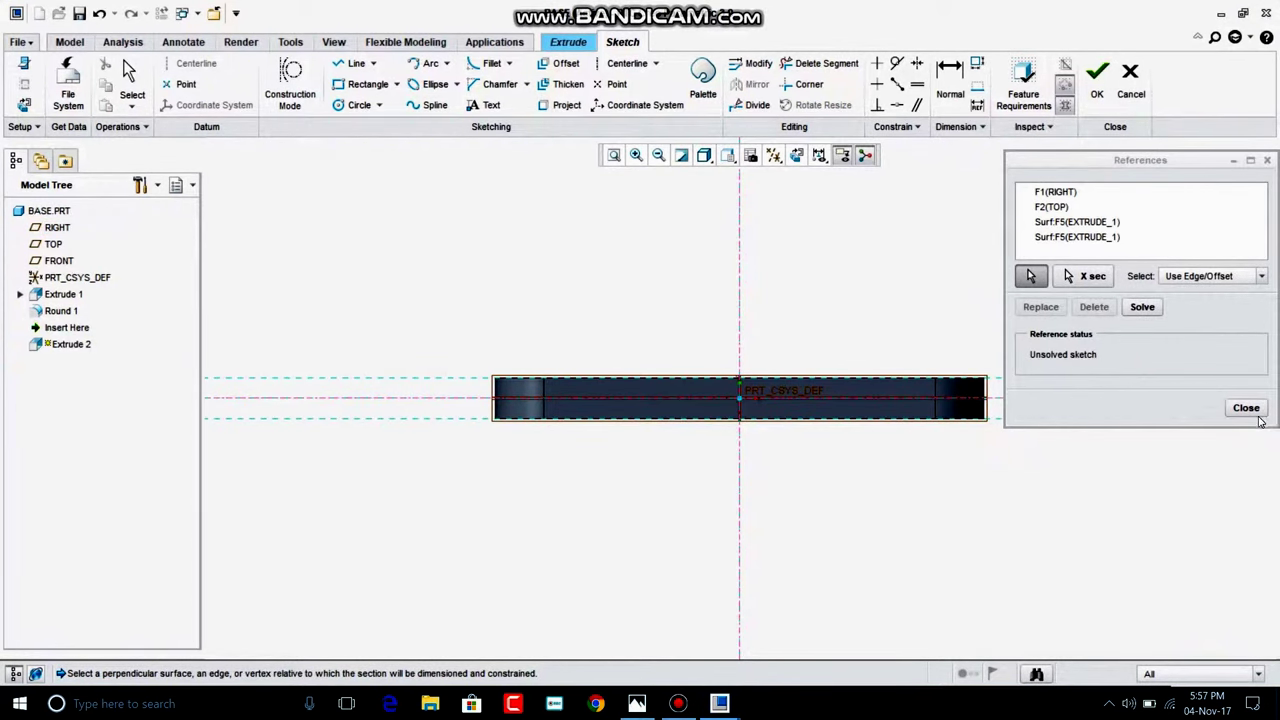
middle_click(914, 420)
click(366, 84)
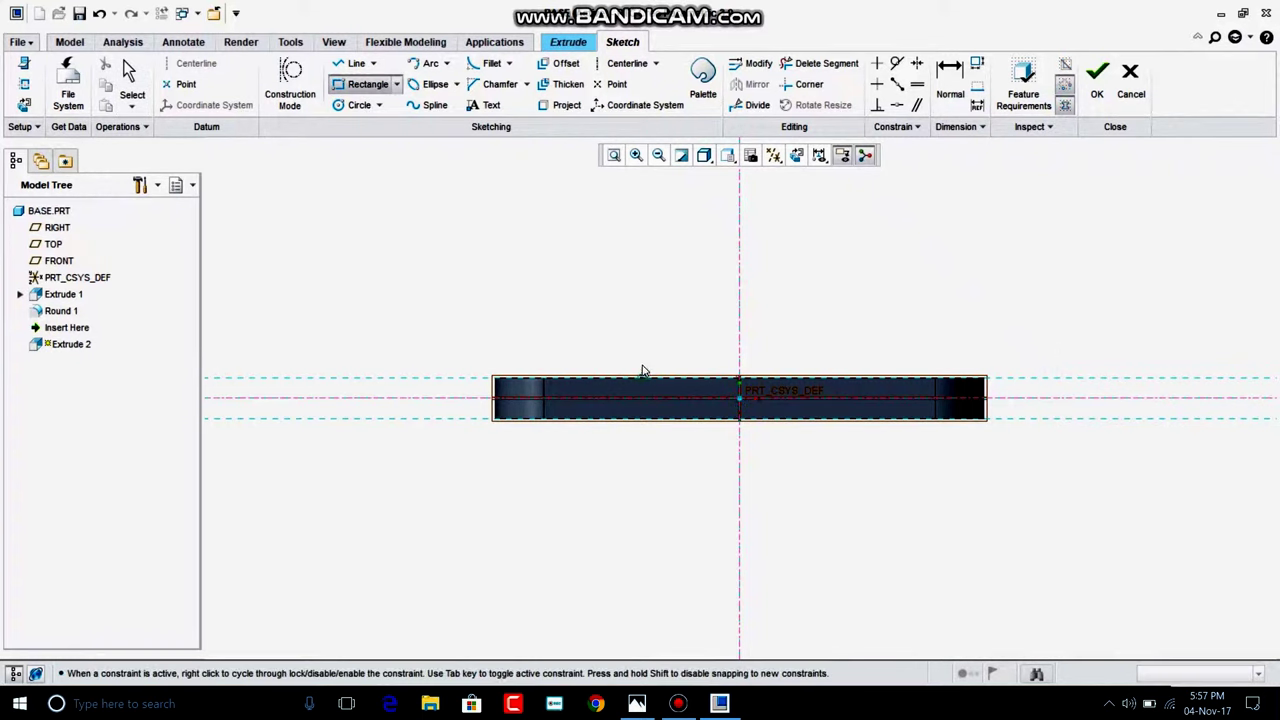
Step: Sketch the pad rectangle on the plate top, 50 wide (120-35-35) and 3 high, and accept it
click(606, 366)
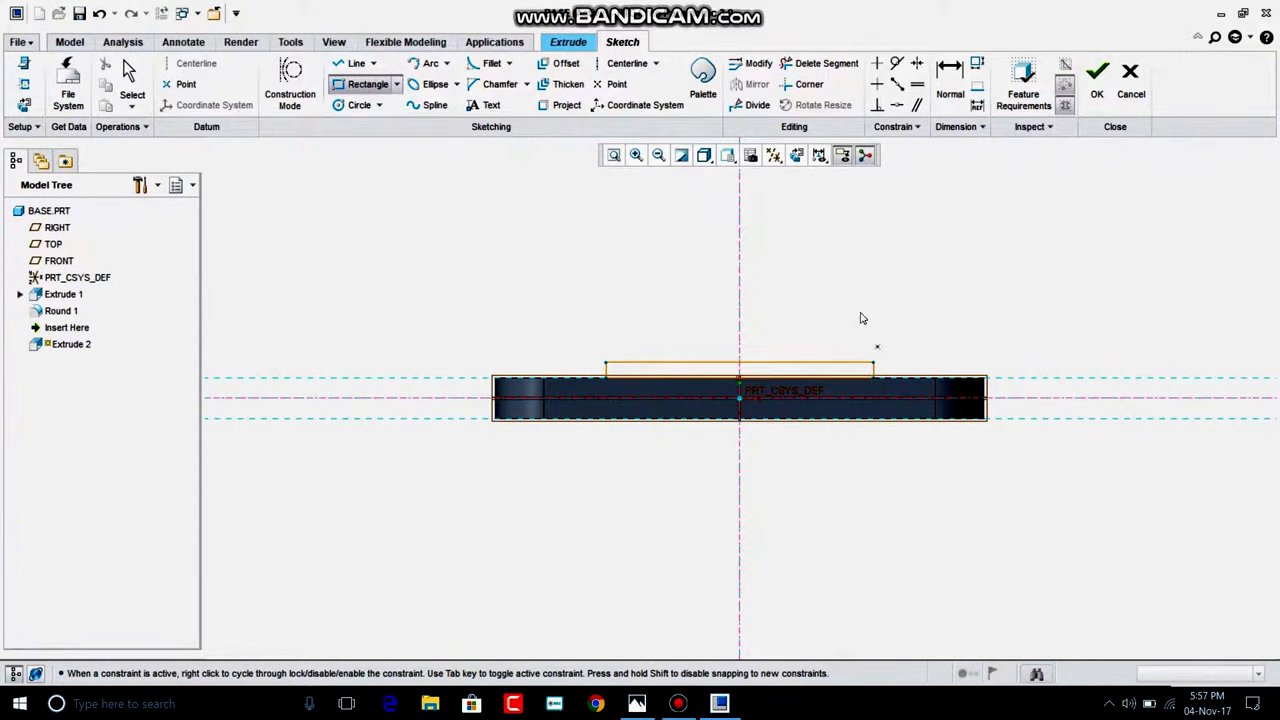
click(130, 80)
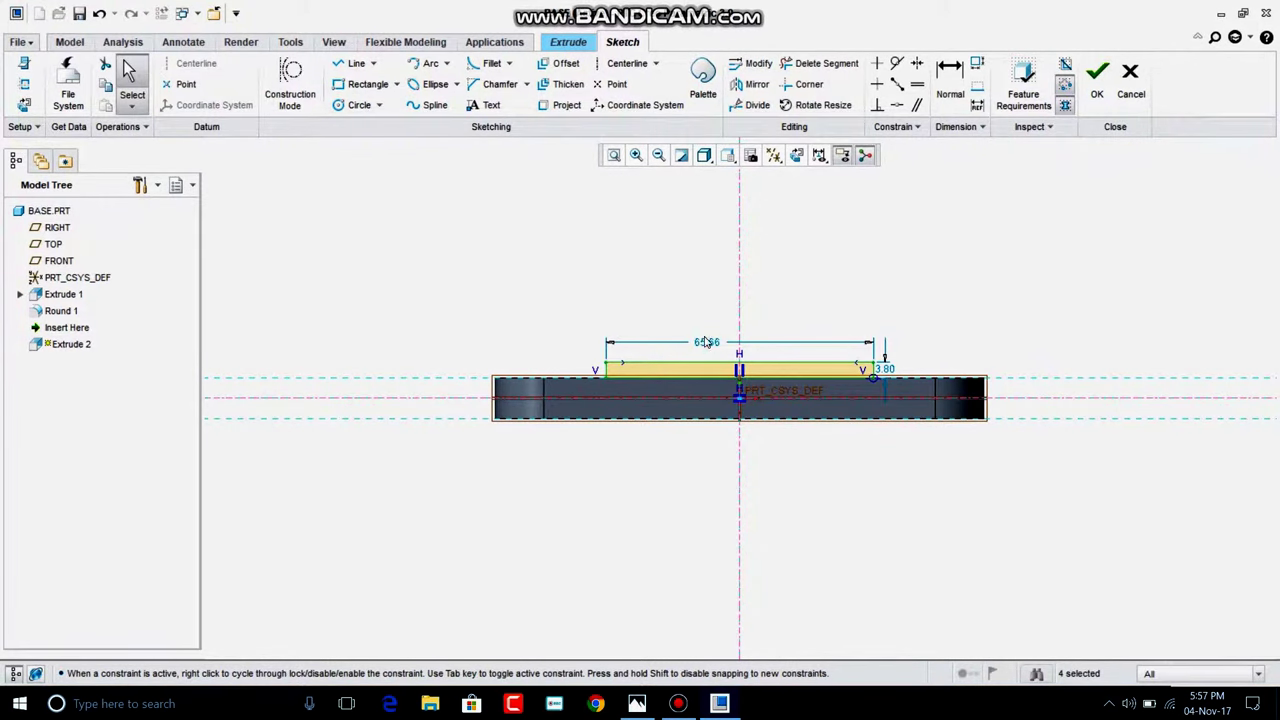
click(648, 700)
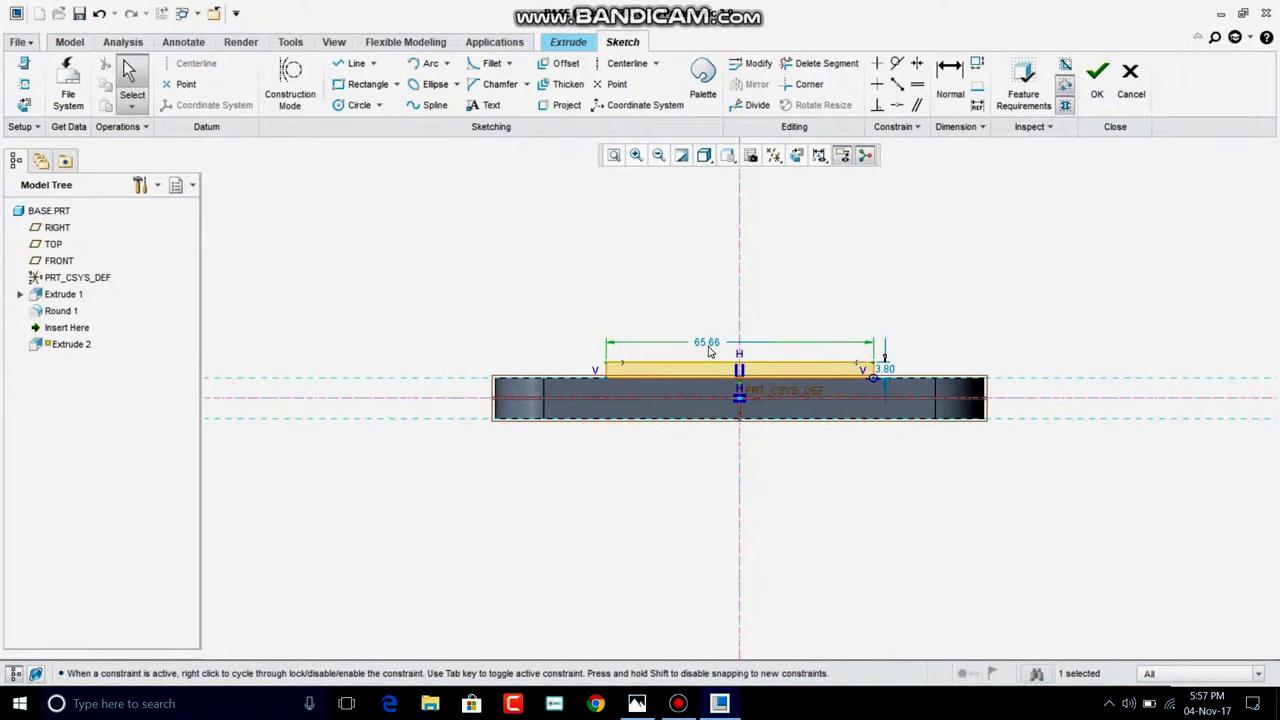
text(120-35)
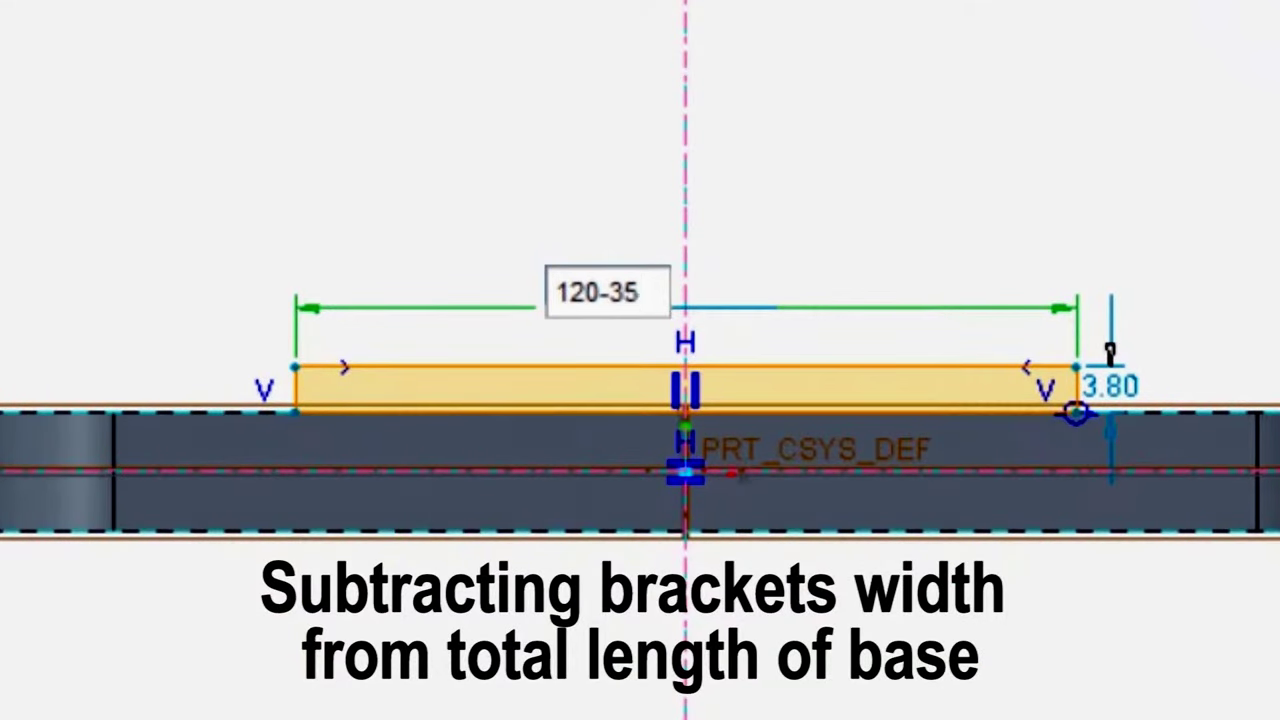
text(-35)
key(Return)
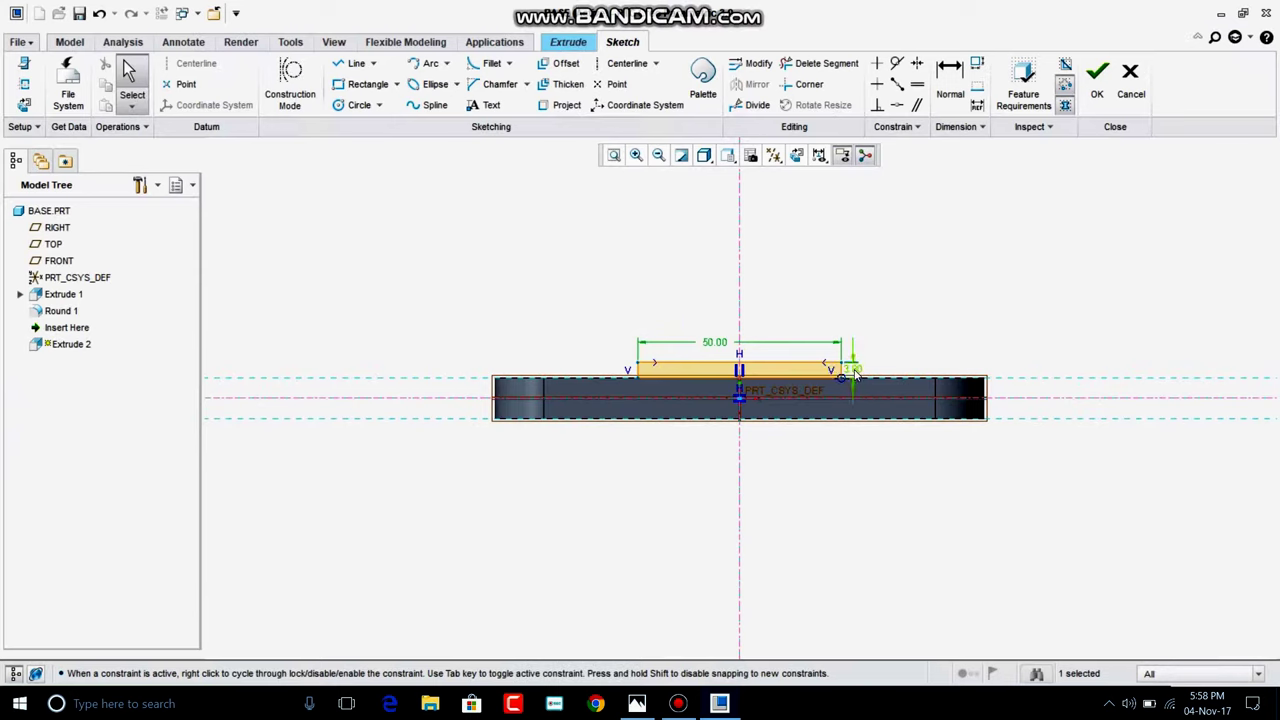
double_click(925, 392)
text(3)
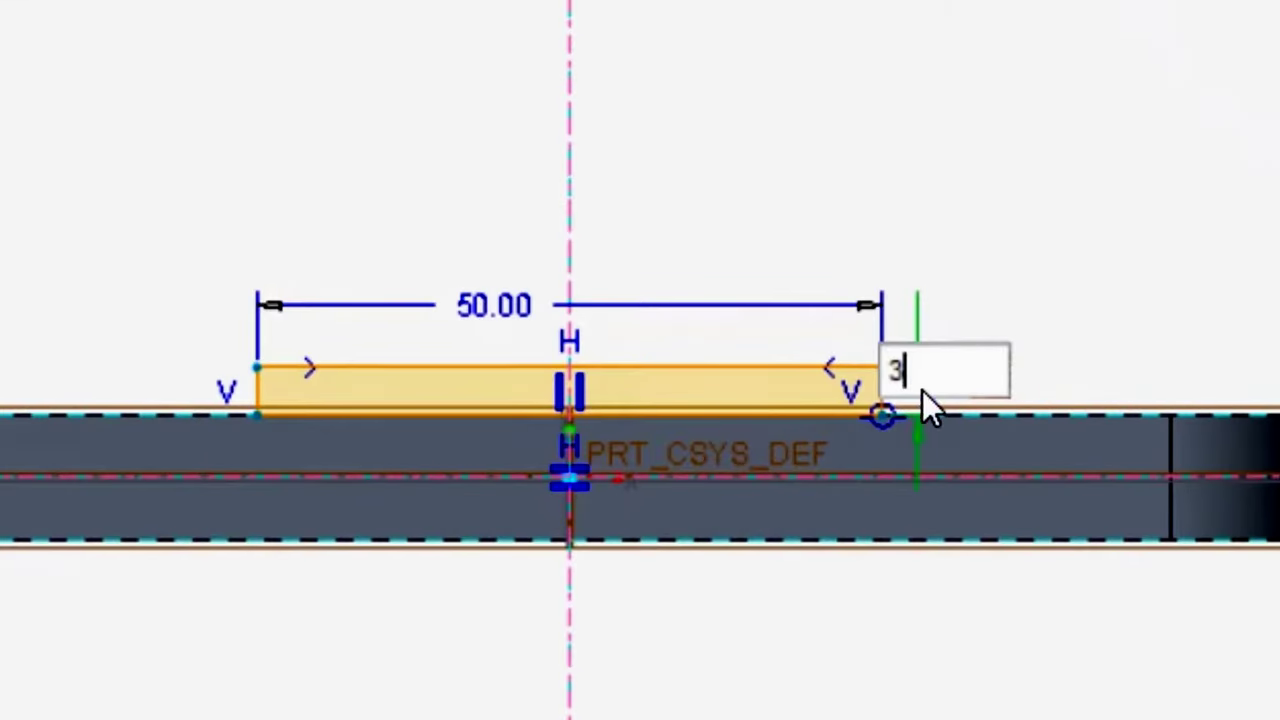
key(Return)
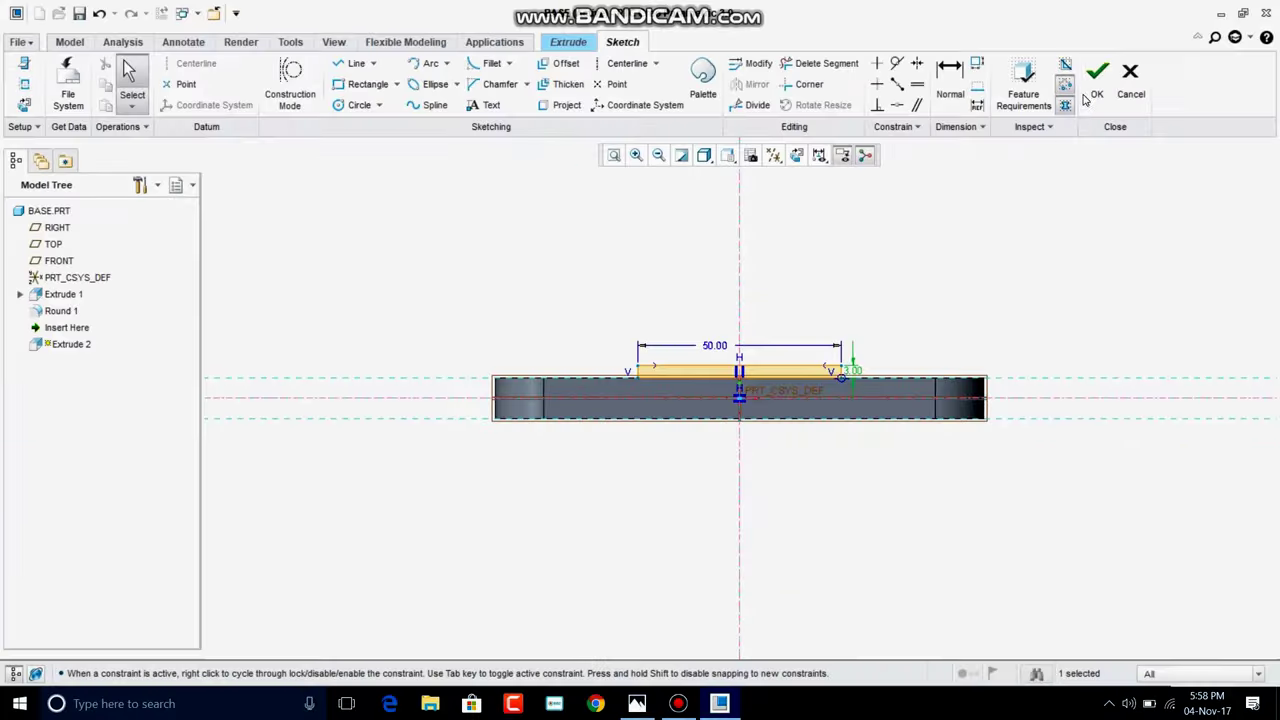
click(1089, 88)
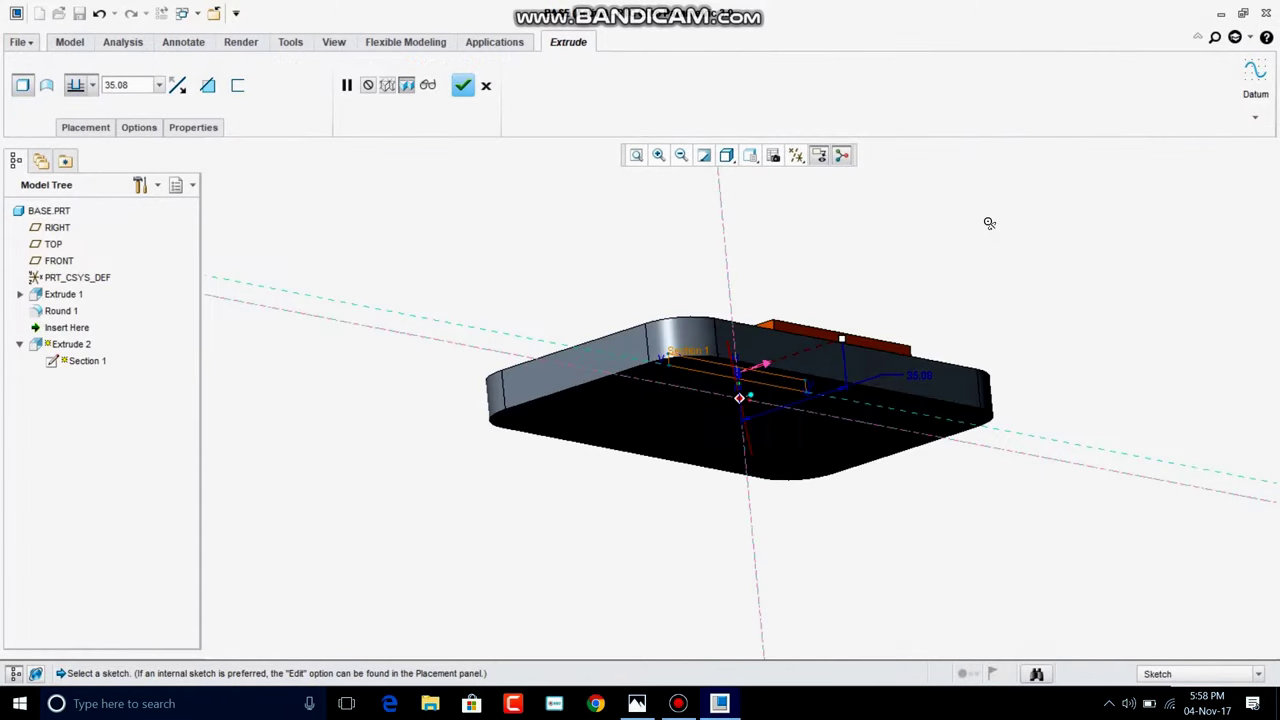
Step: Extrude the pad sketch symmetrically 72 deep to form the raised central pad
click(91, 88)
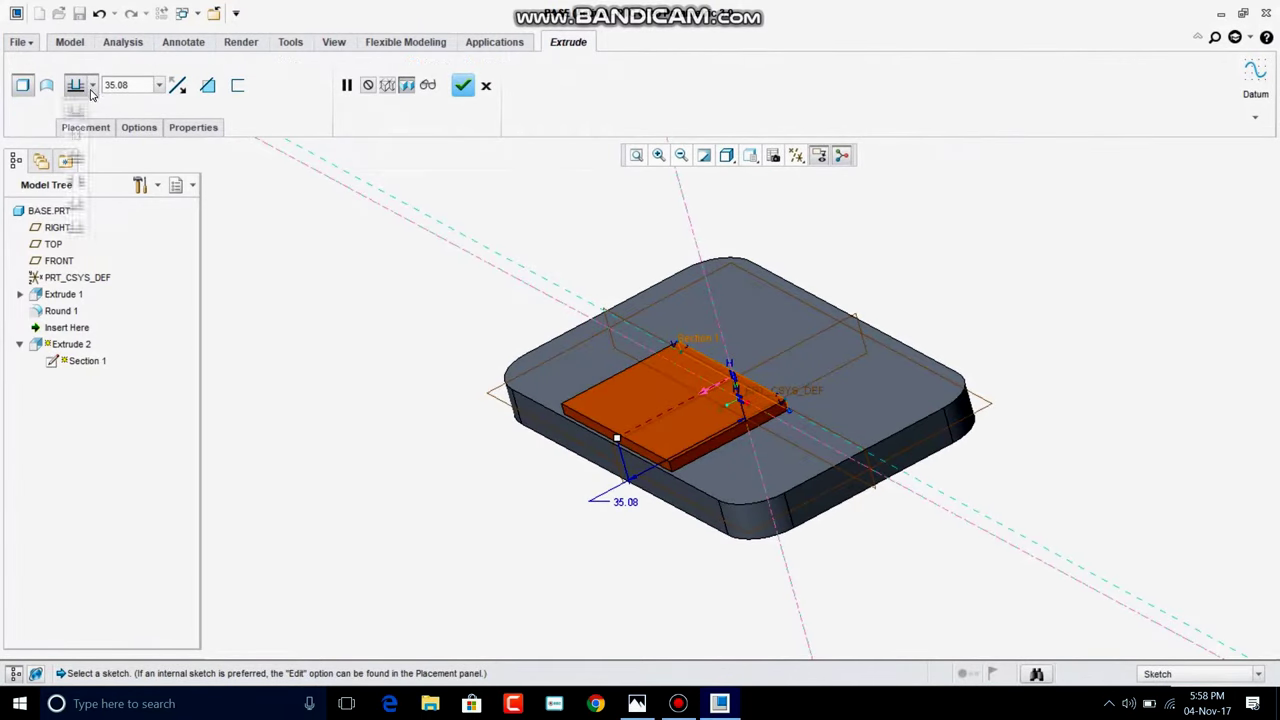
click(72, 137)
double_click(135, 84)
text(7)
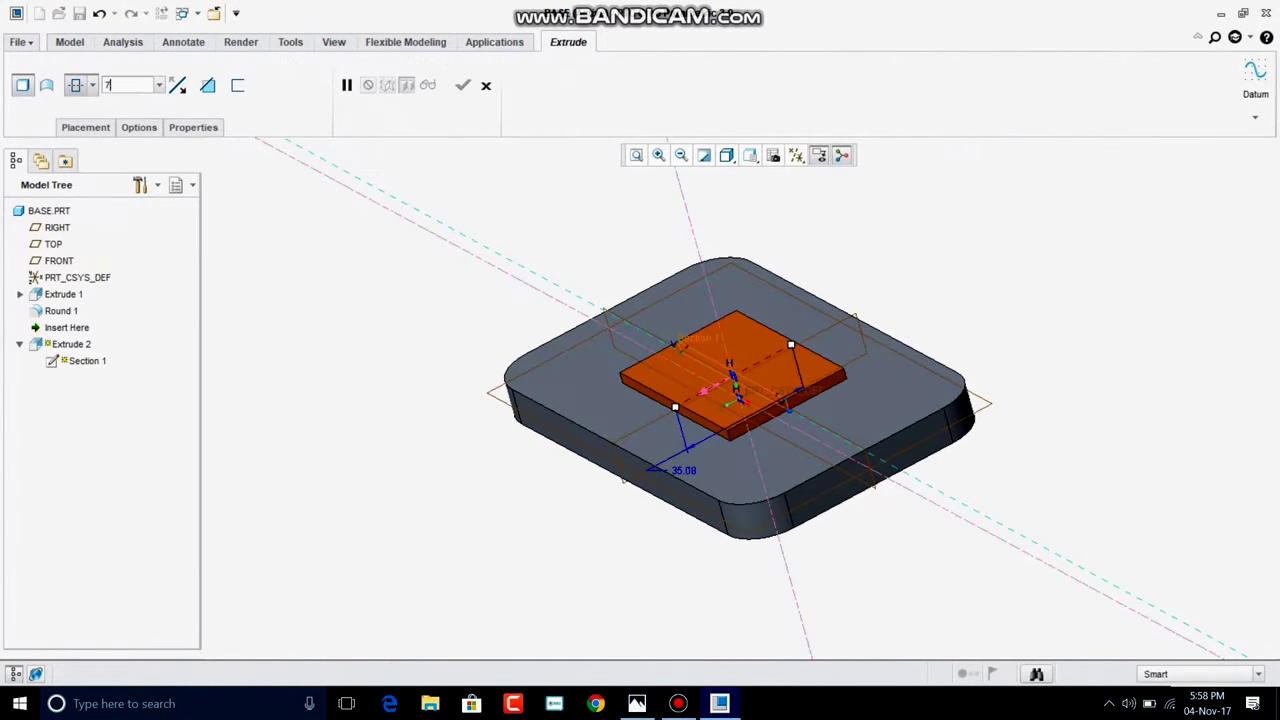
text(2)
key(Return)
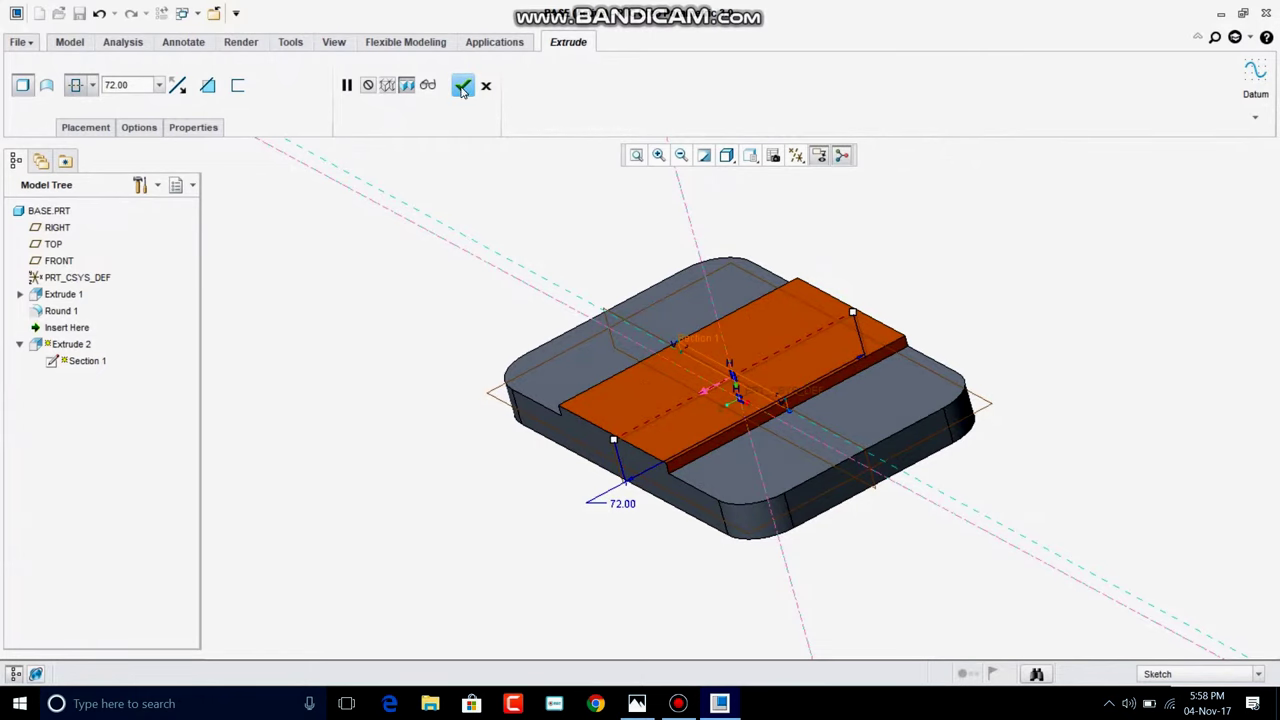
click(462, 87)
middle_drag(457, 277, 474, 151)
Step: Start Extrude 3 and open its internal sketch placement settings
click(432, 90)
right_click(375, 190)
click(420, 197)
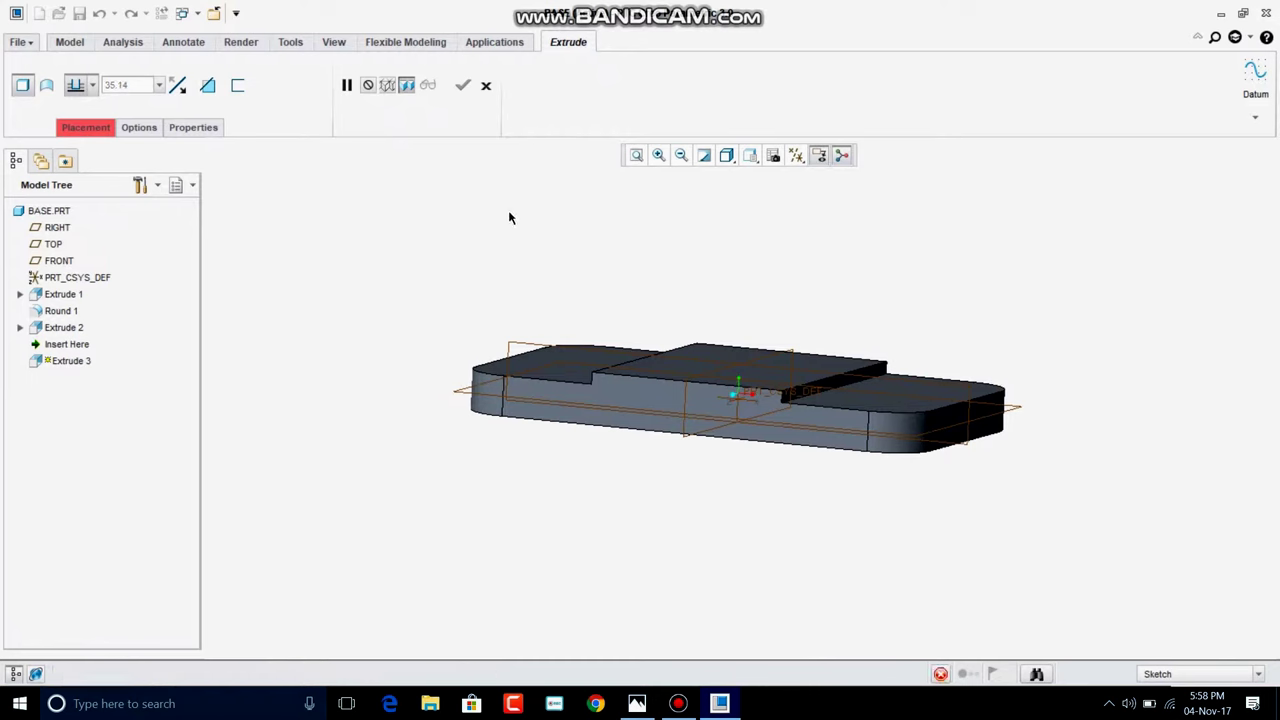
Step: Sketch on the previous plane viewed straight on, referencing both sides of the raised pad
click(1193, 224)
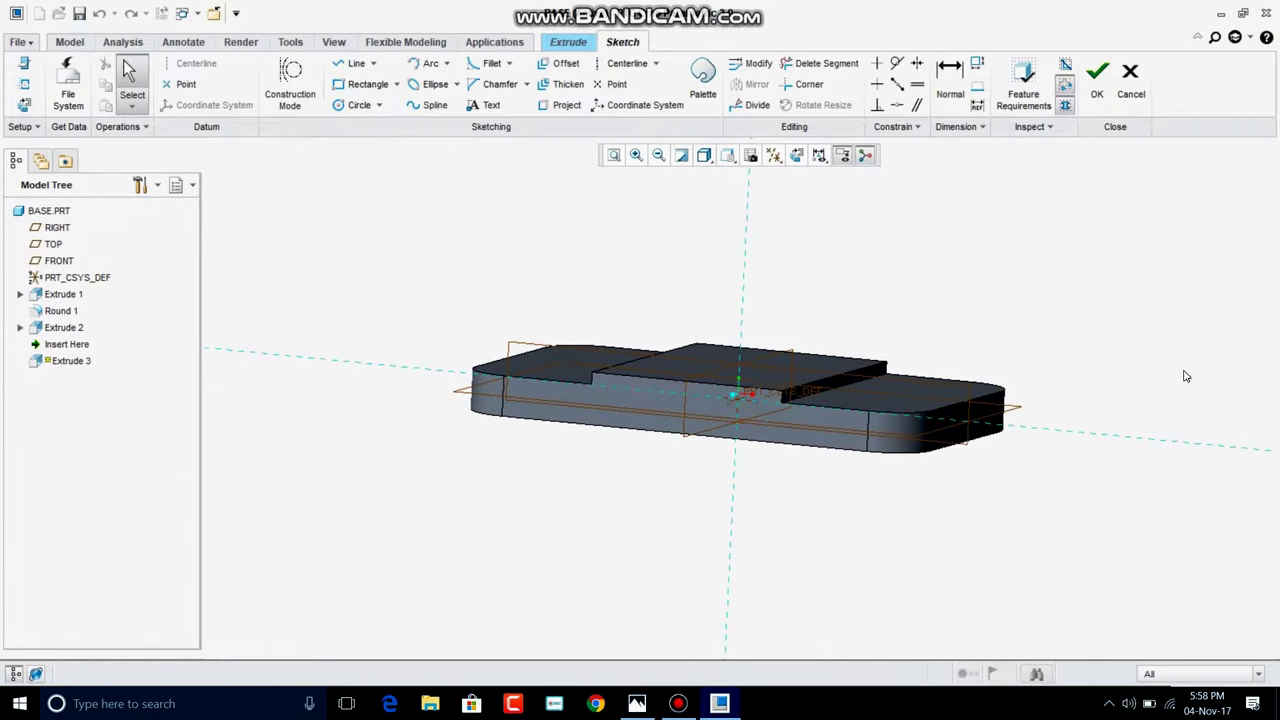
click(793, 160)
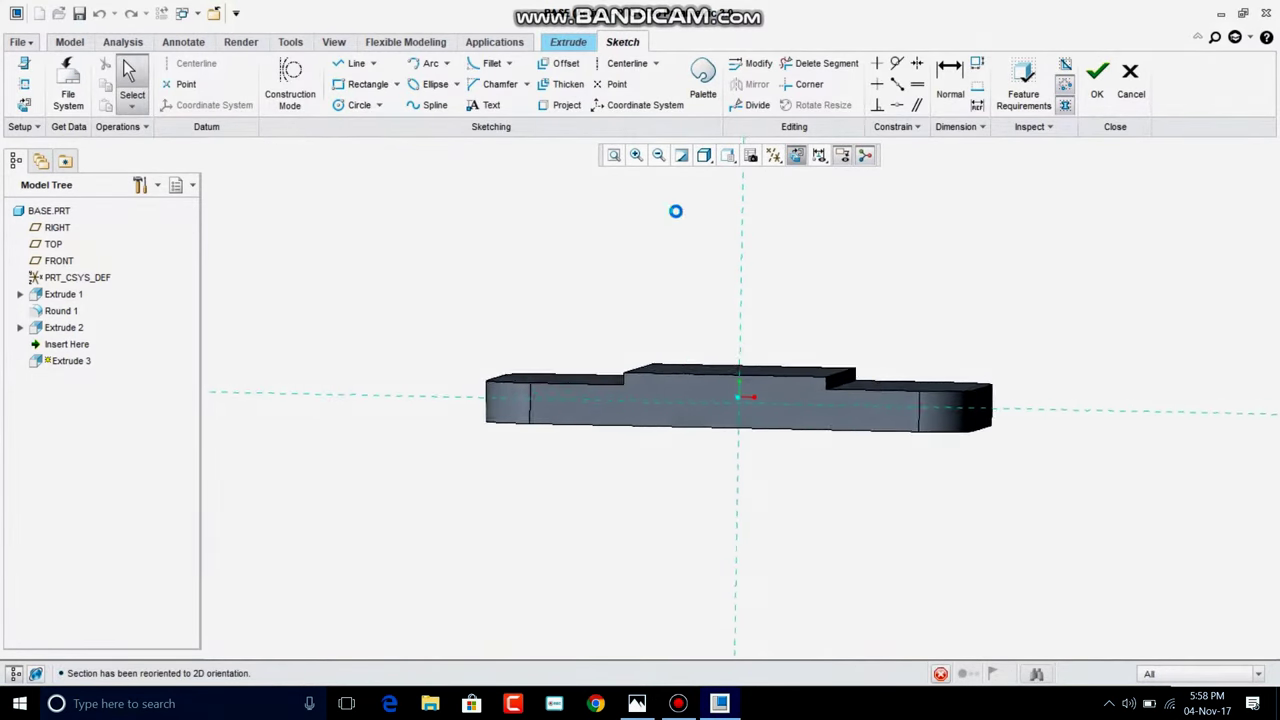
right_click(462, 283)
click(515, 310)
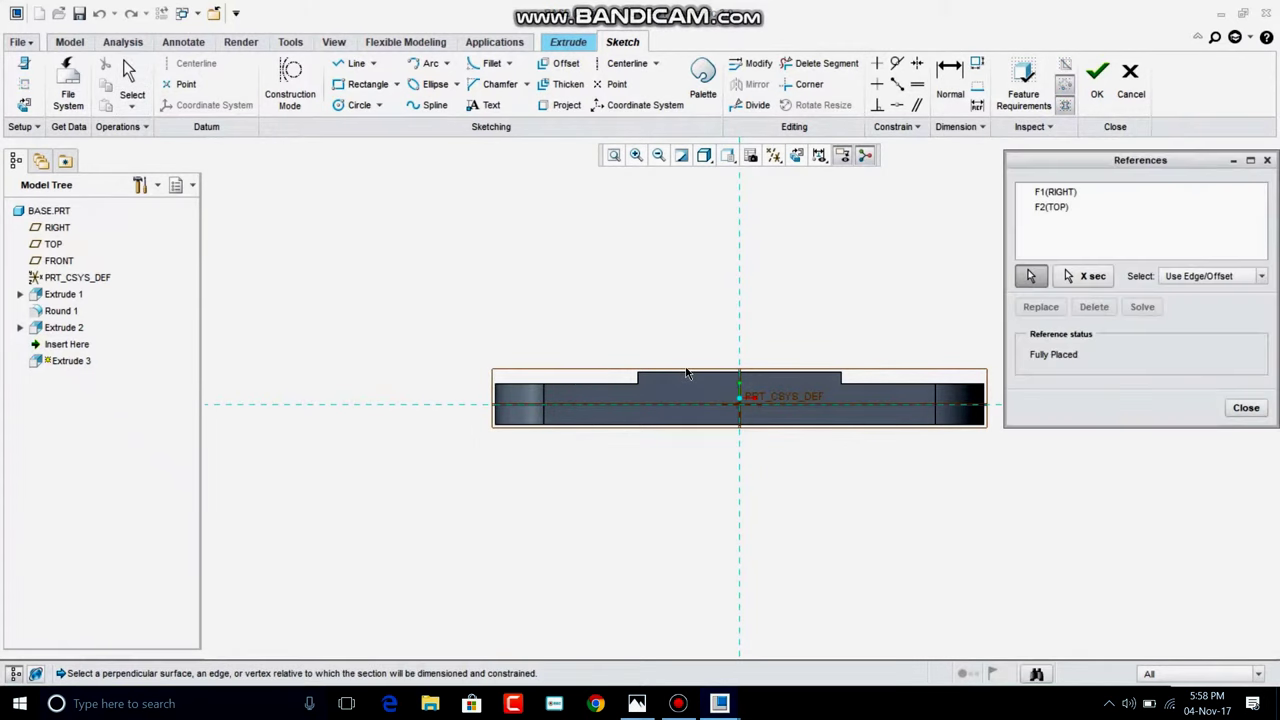
click(640, 378)
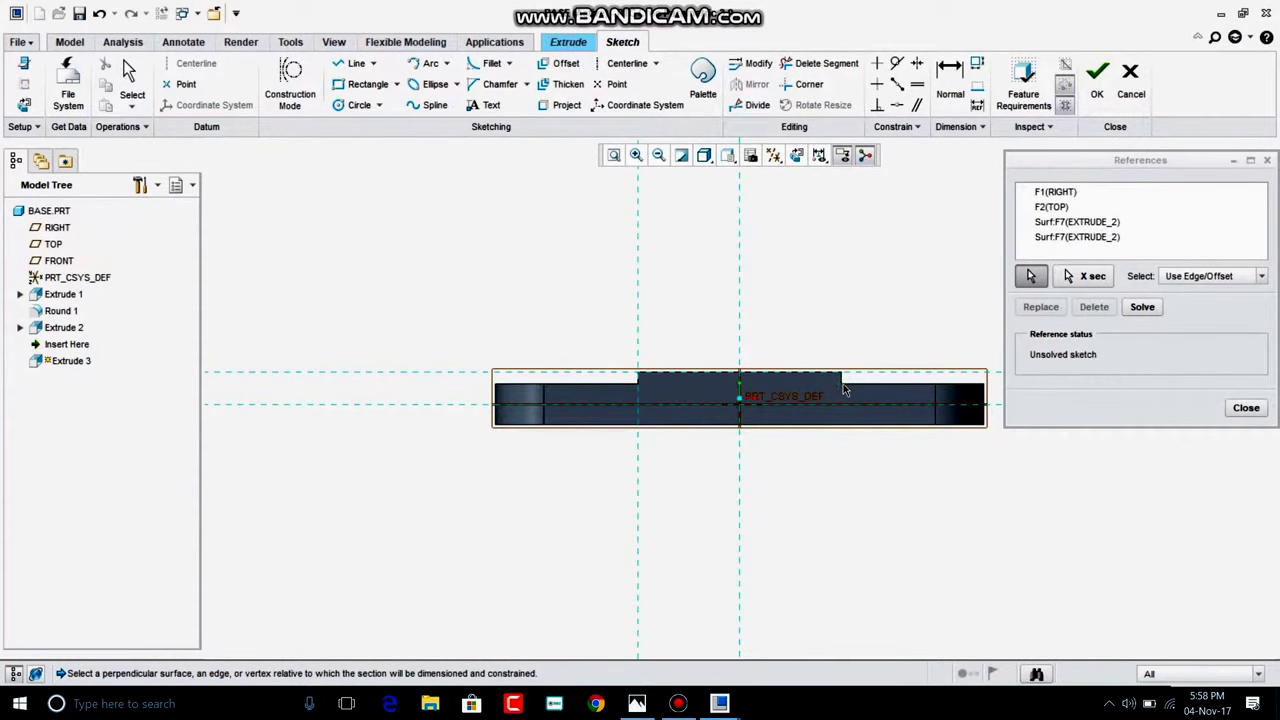
click(843, 382)
click(1246, 407)
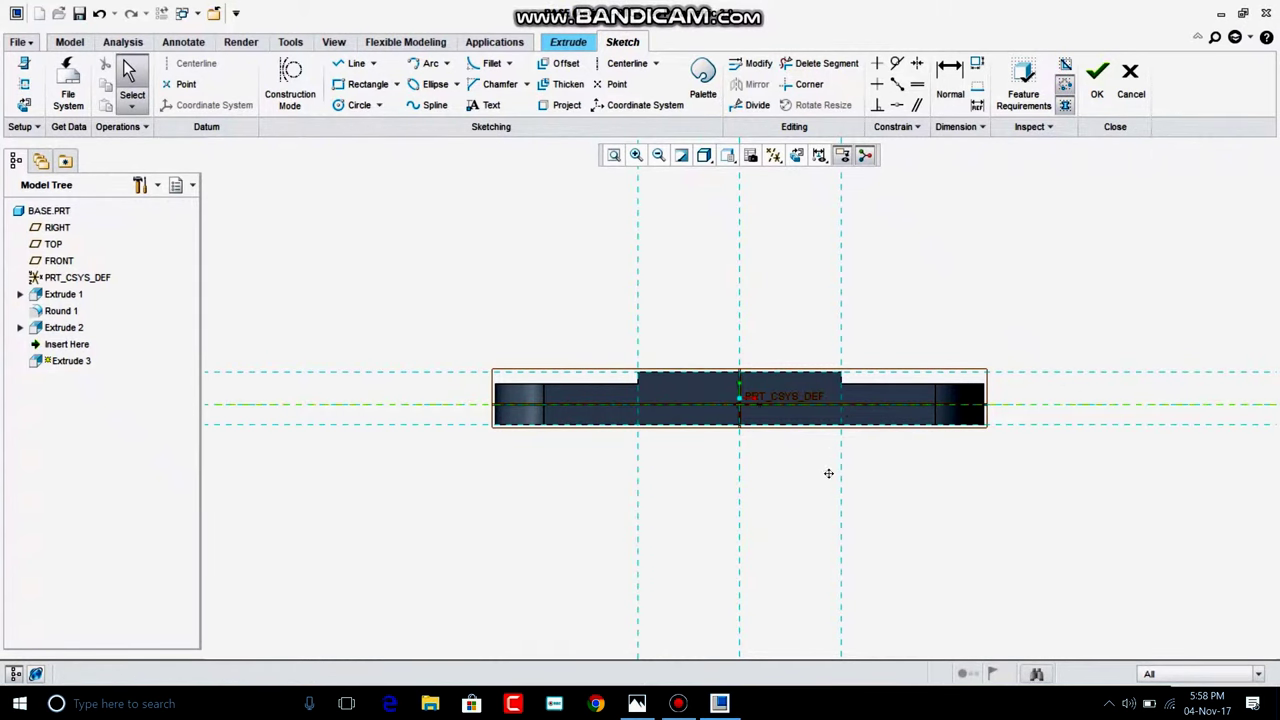
scroll(831, 455, up, 4)
Step: Draw a rectangle along the plate bottom between the pad sides, 3.00 high, and finish the sketch
click(366, 84)
click(349, 457)
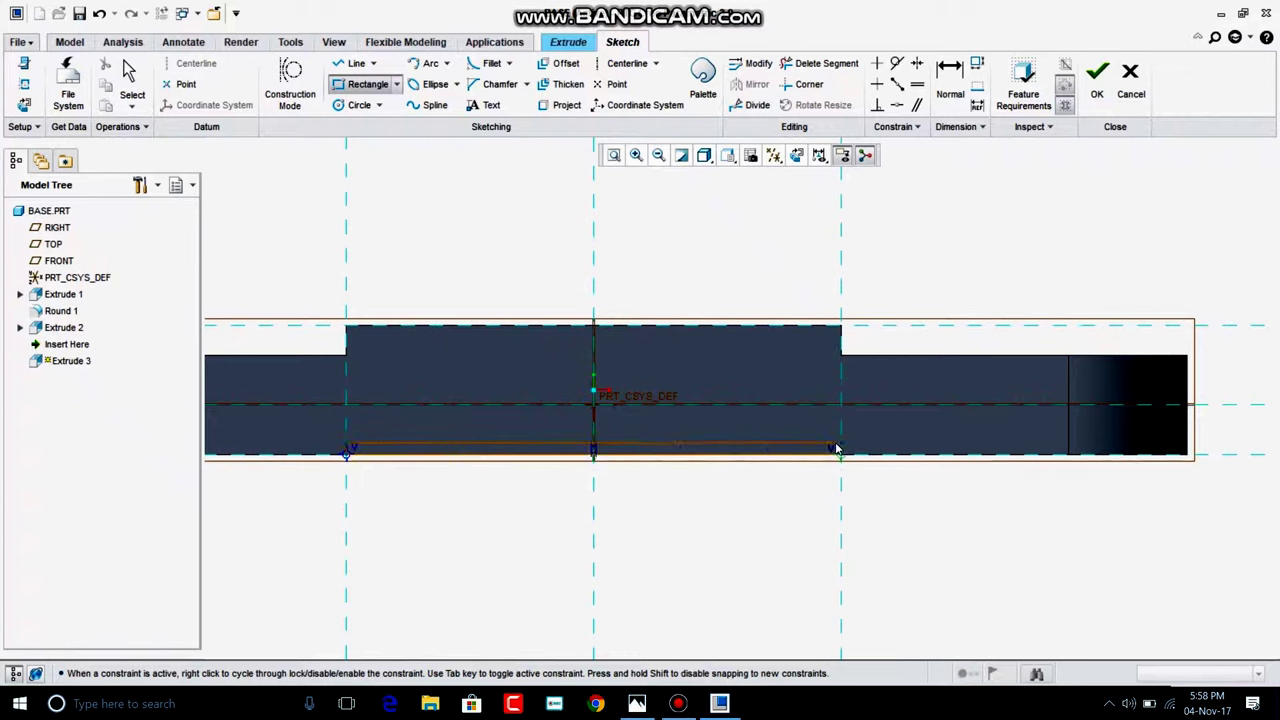
click(841, 435)
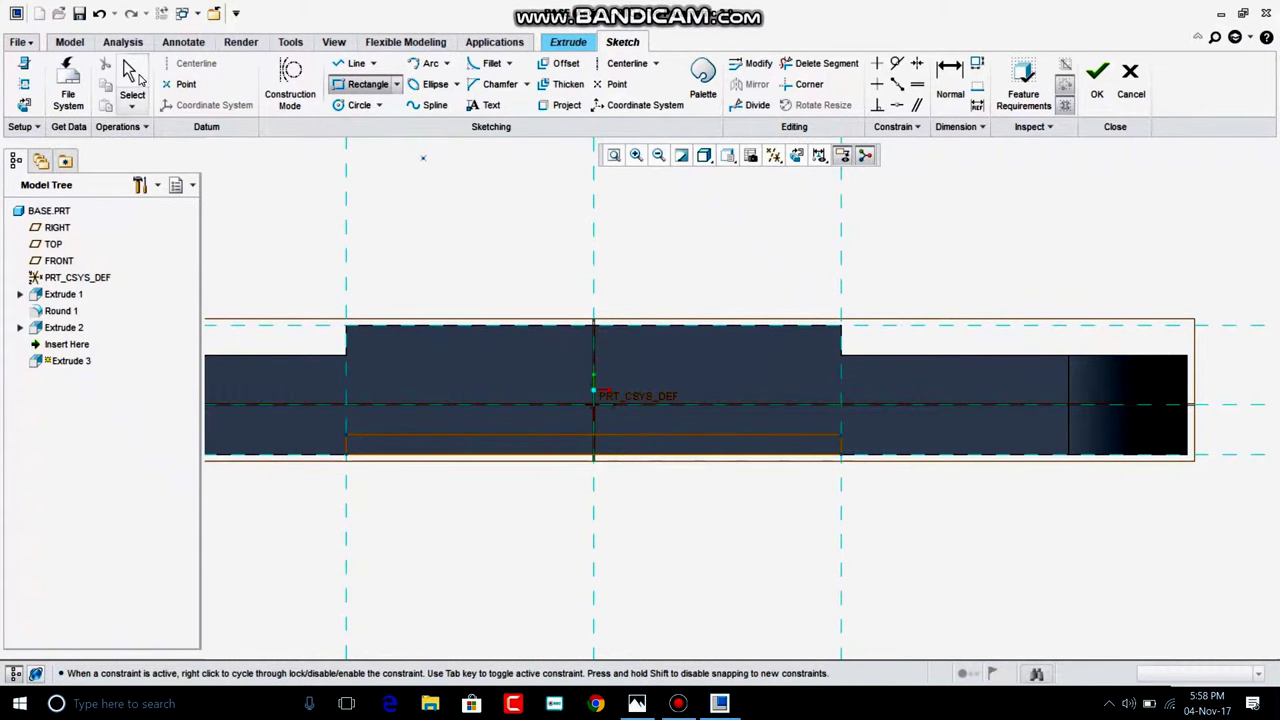
click(136, 76)
click(838, 445)
middle_click(1240, 538)
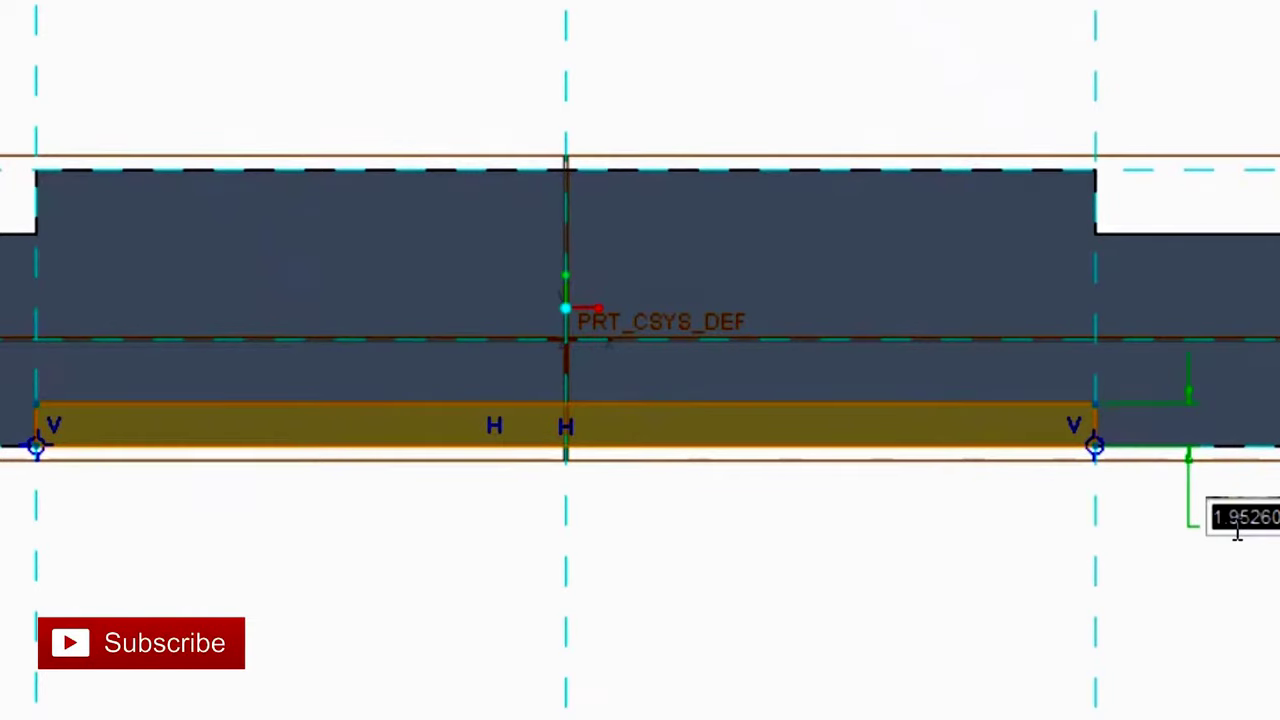
text(3)
key(Return)
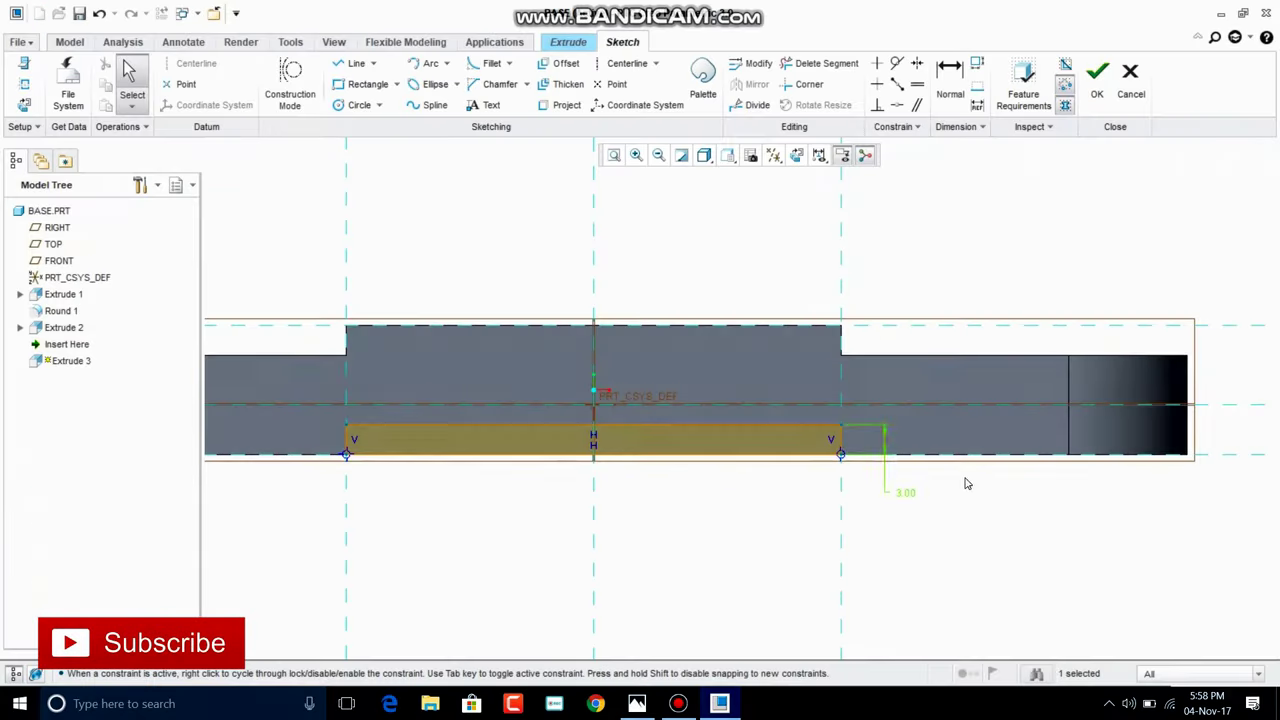
click(1097, 78)
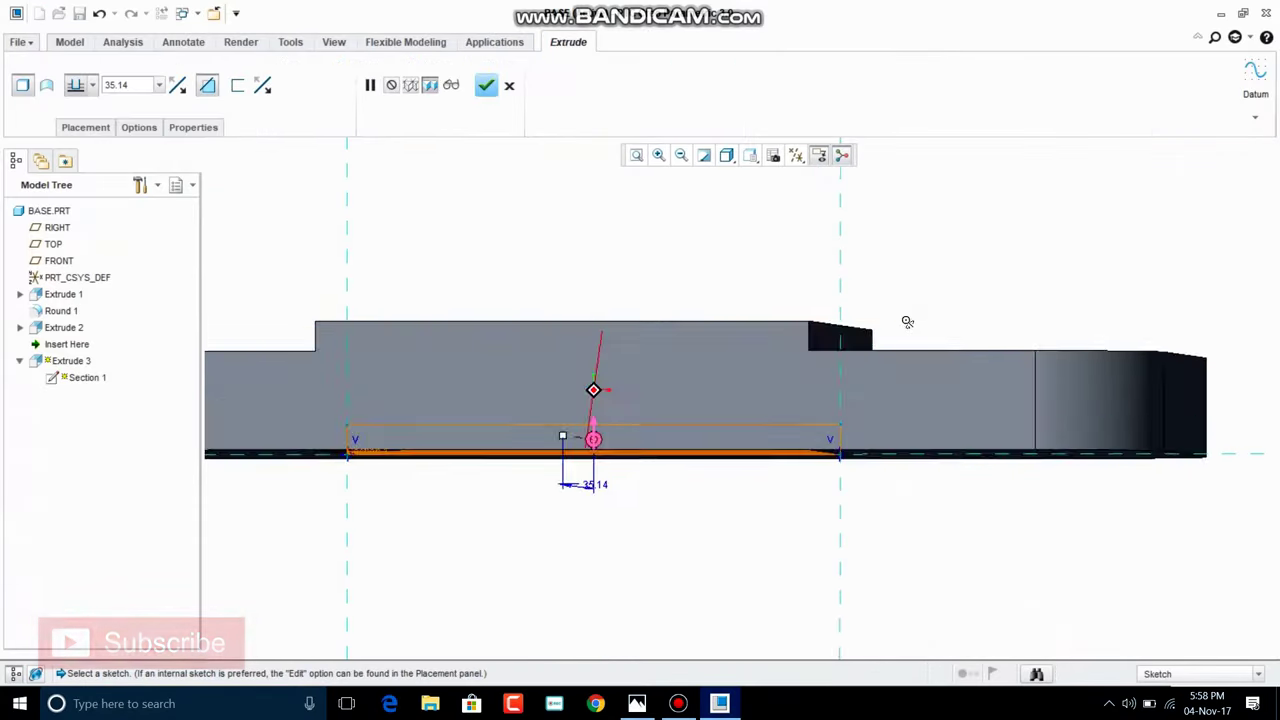
Step: Extrude the groove rectangle symmetrically to a depth of 72 to complete Extrude 3
scroll(871, 365, down, 5)
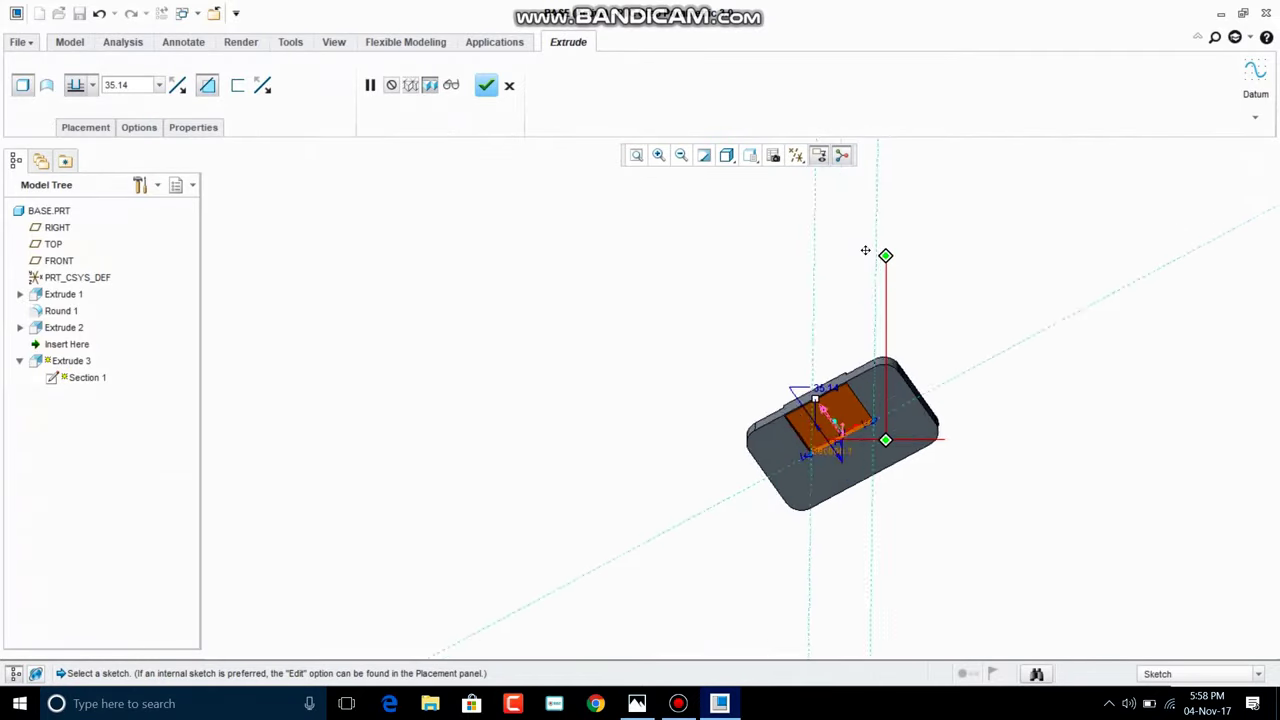
middle_drag(866, 251, 871, 334)
scroll(871, 334, up, 3)
mouse_move(875, 286)
middle_down()
mouse_move(914, 251)
mouse_move(617, 211)
middle_up()
click(85, 87)
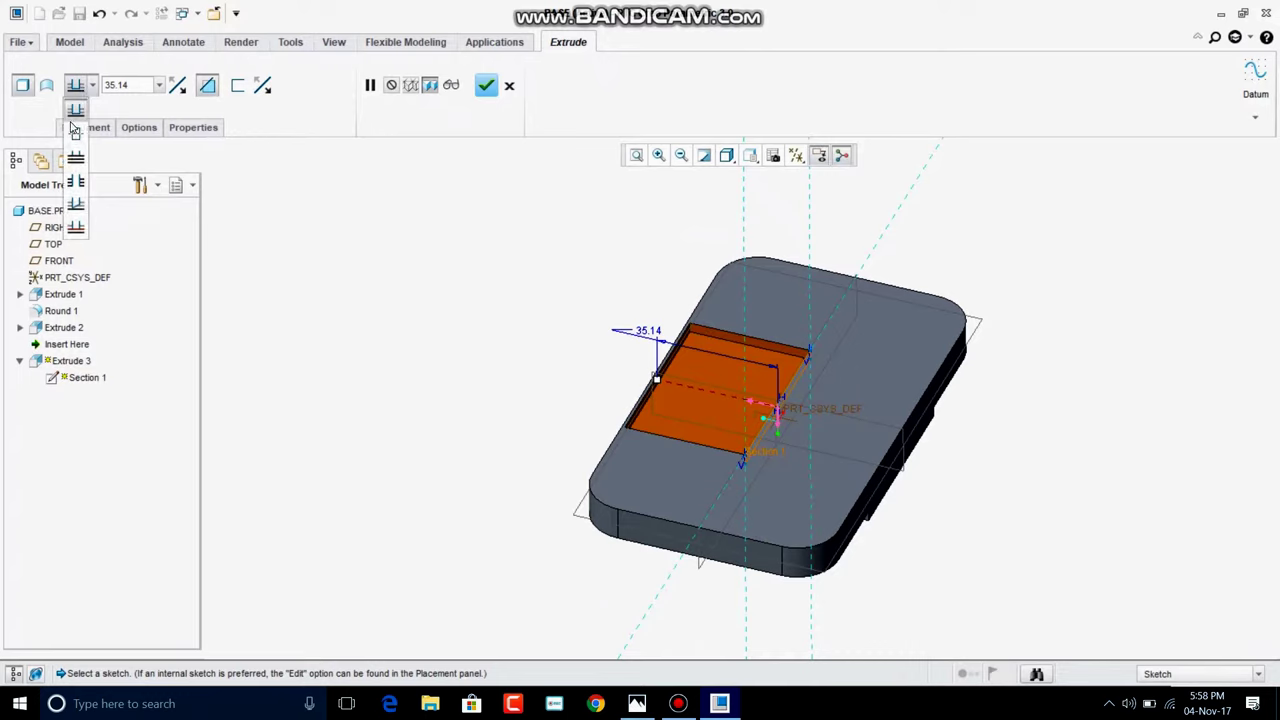
click(73, 143)
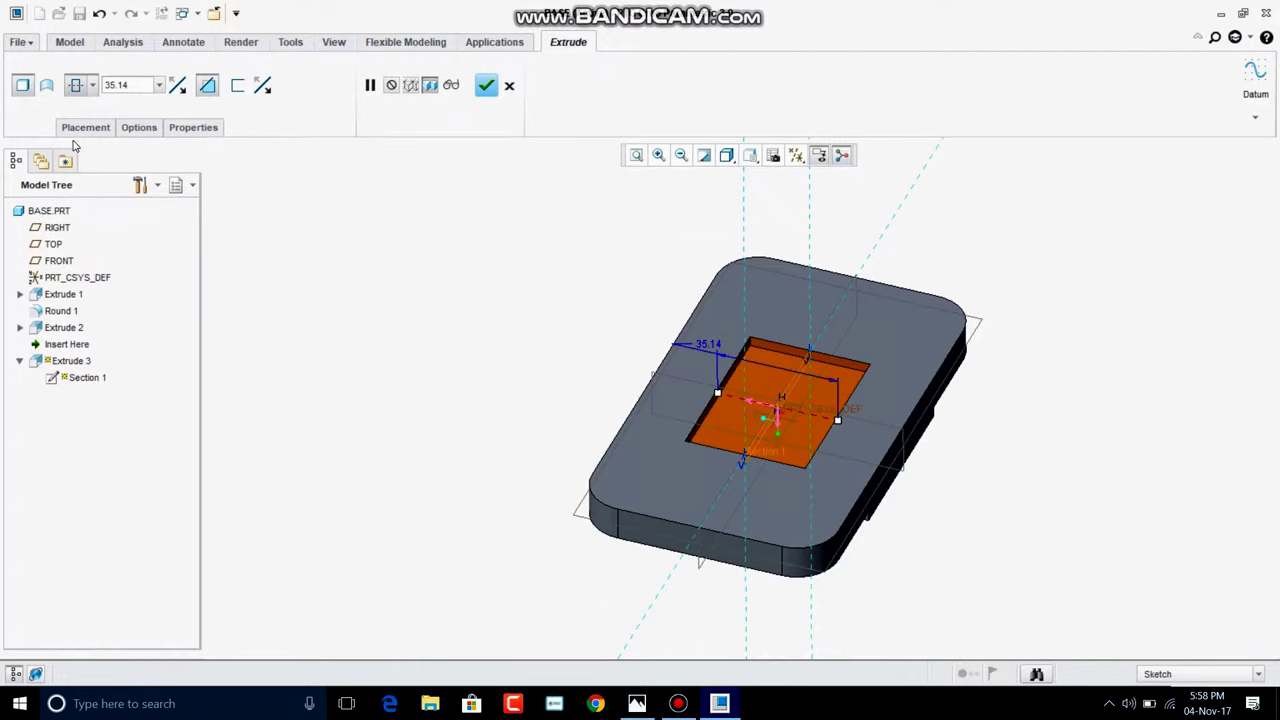
double_click(128, 87)
text(7)
key(Return)
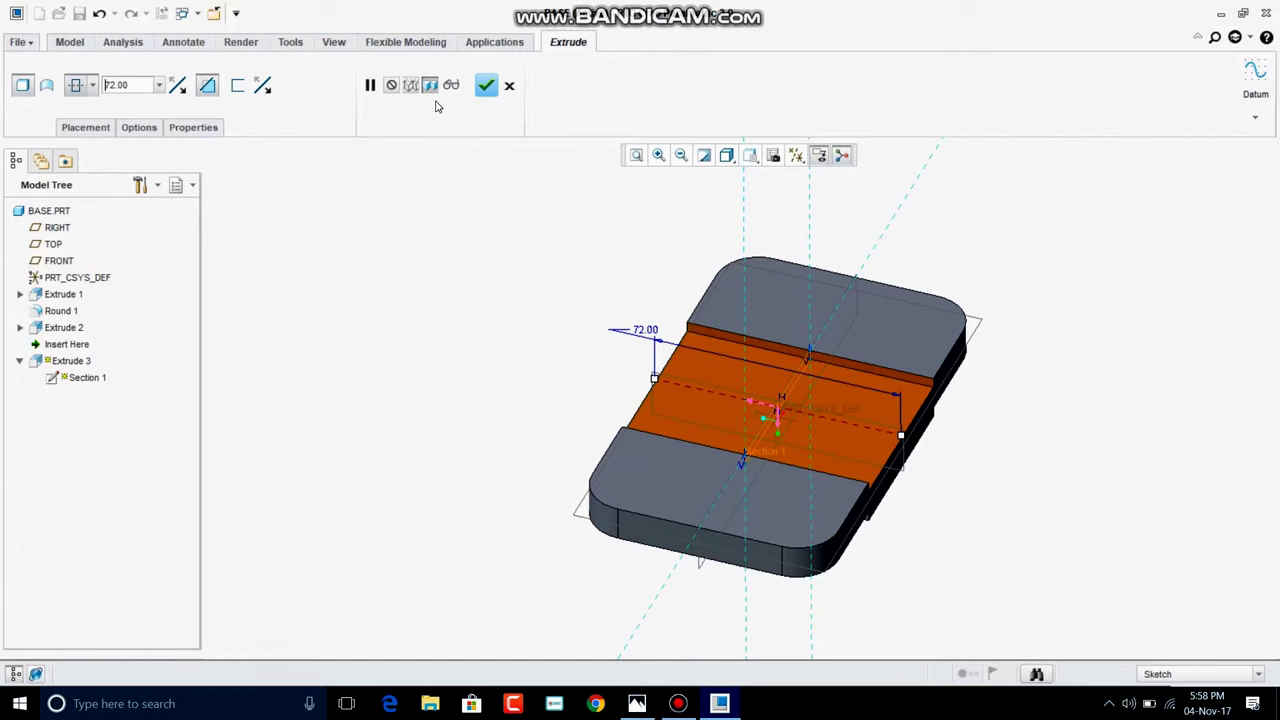
click(482, 86)
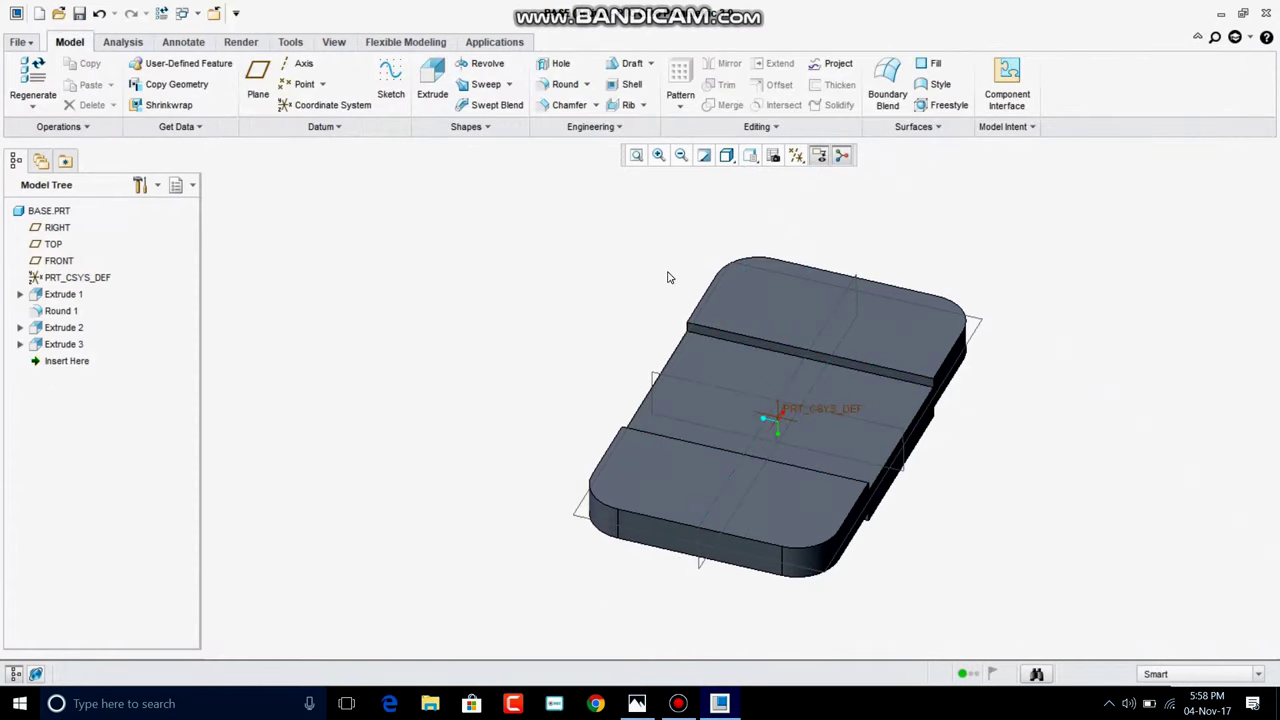
mouse_move(669, 277)
middle_down()
mouse_move(527, 420)
mouse_move(491, 394)
mouse_move(574, 431)
mouse_move(548, 443)
middle_up()
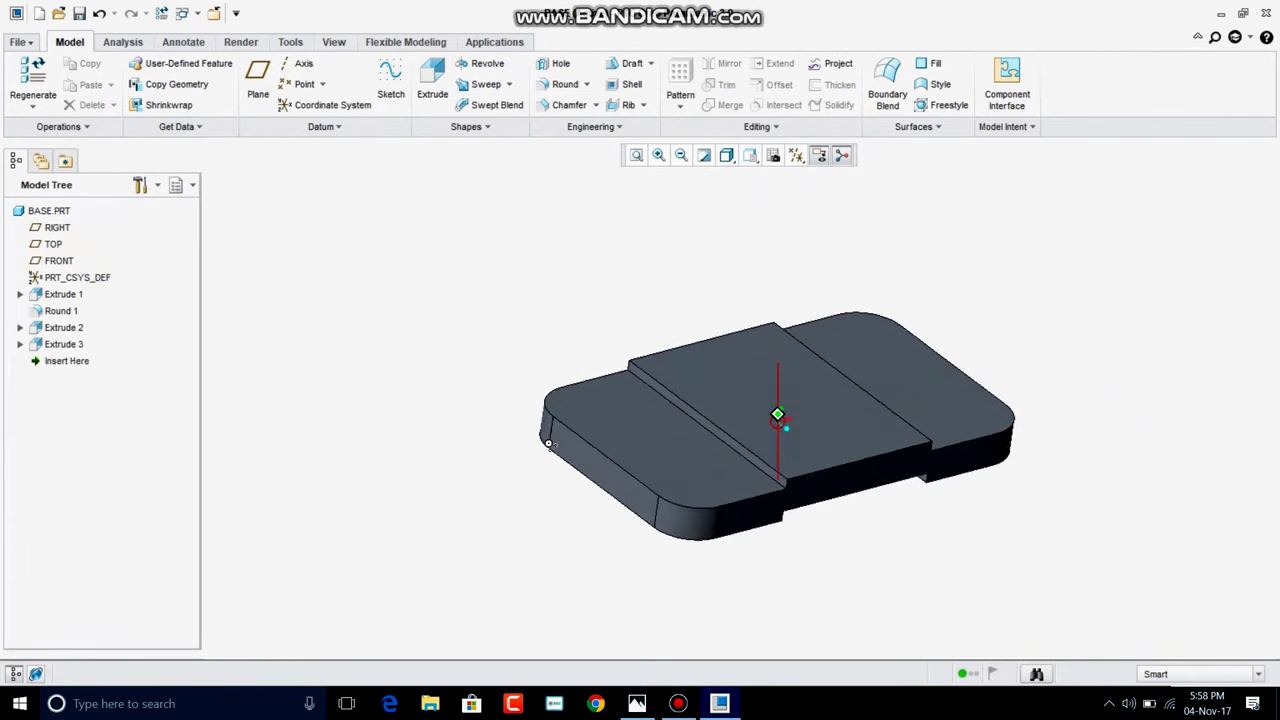
Step: Start a new extrusion with its internal sketch on the TOP plane
click(427, 88)
right_click(337, 221)
click(410, 222)
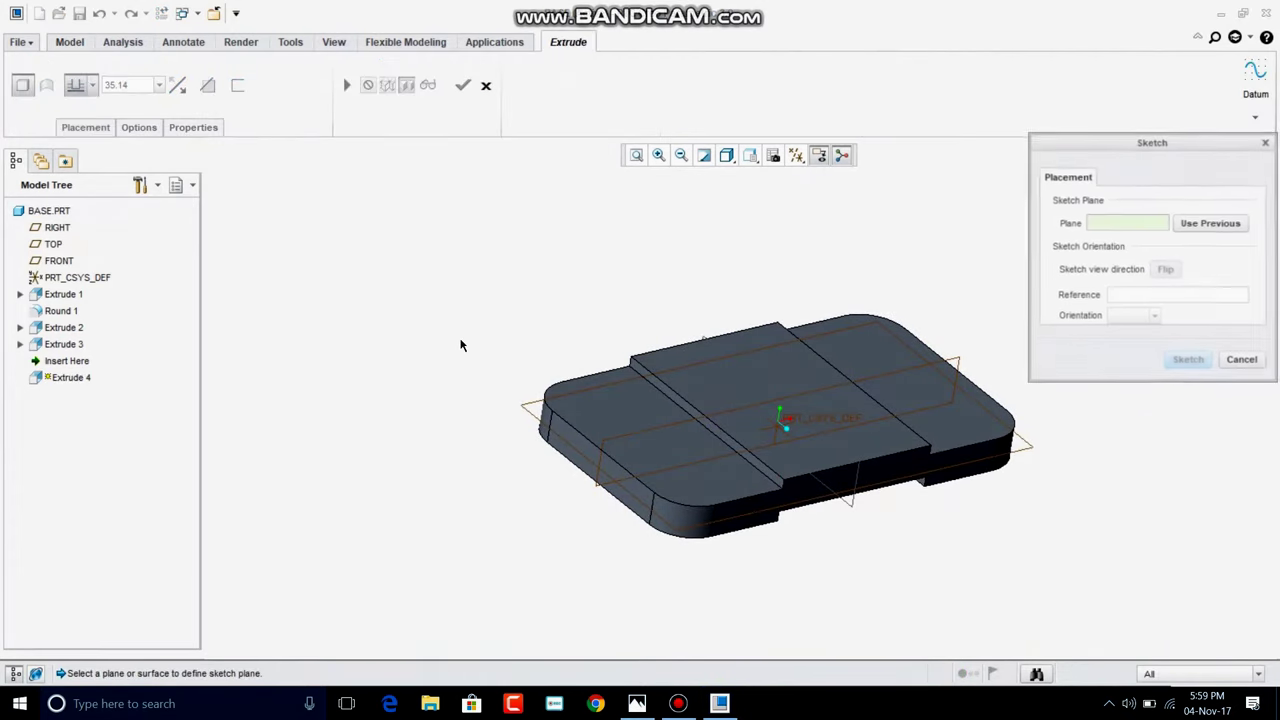
click(525, 415)
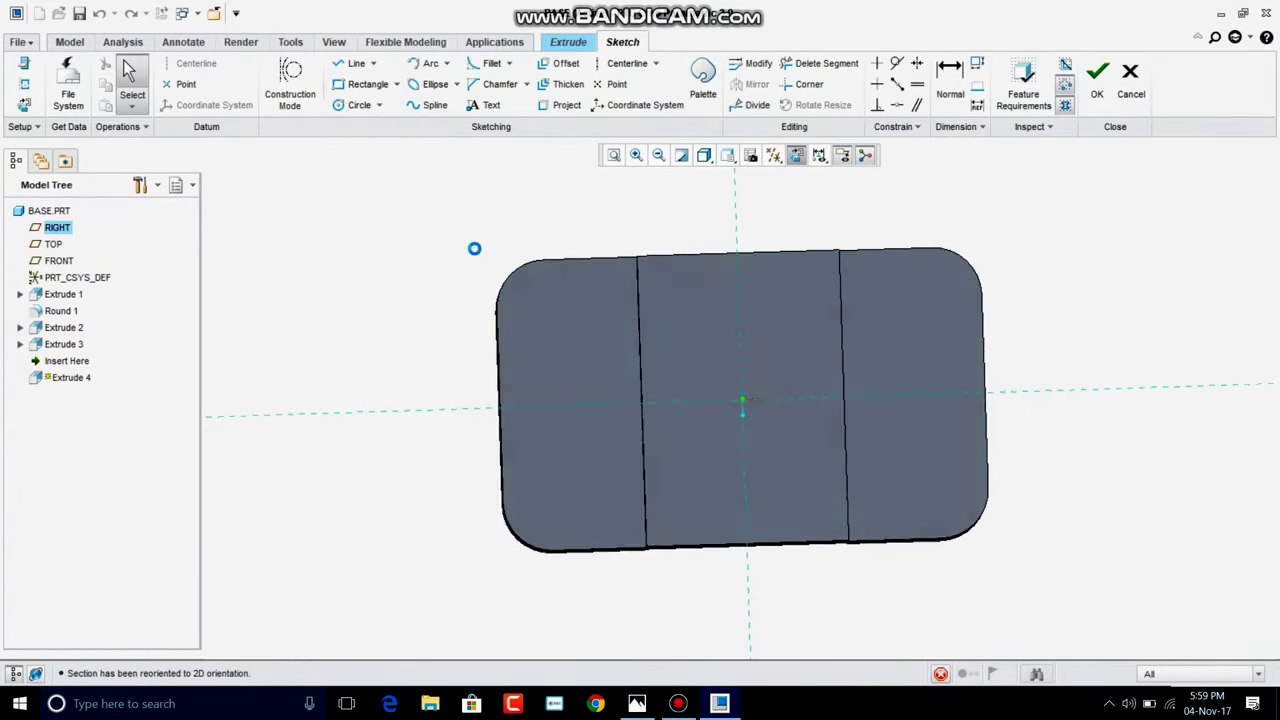
Step: Add all four rounded plate corners as sketch references
click(517, 270)
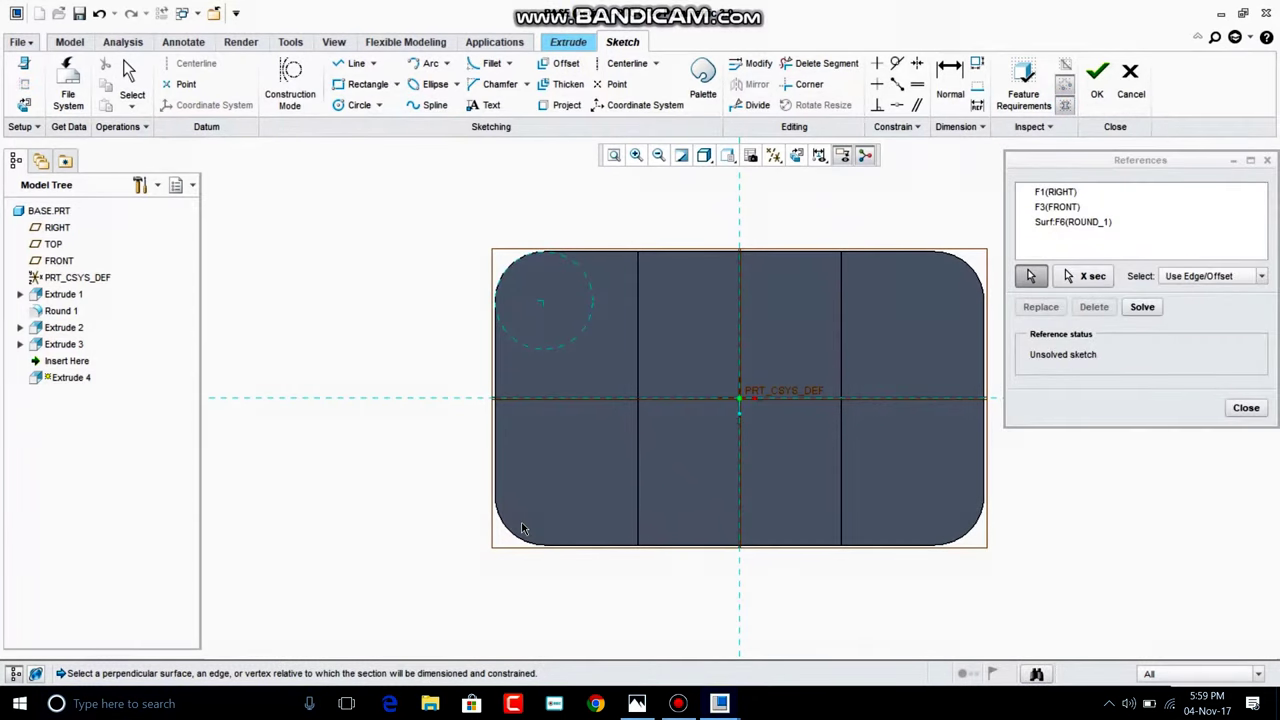
click(520, 532)
click(978, 536)
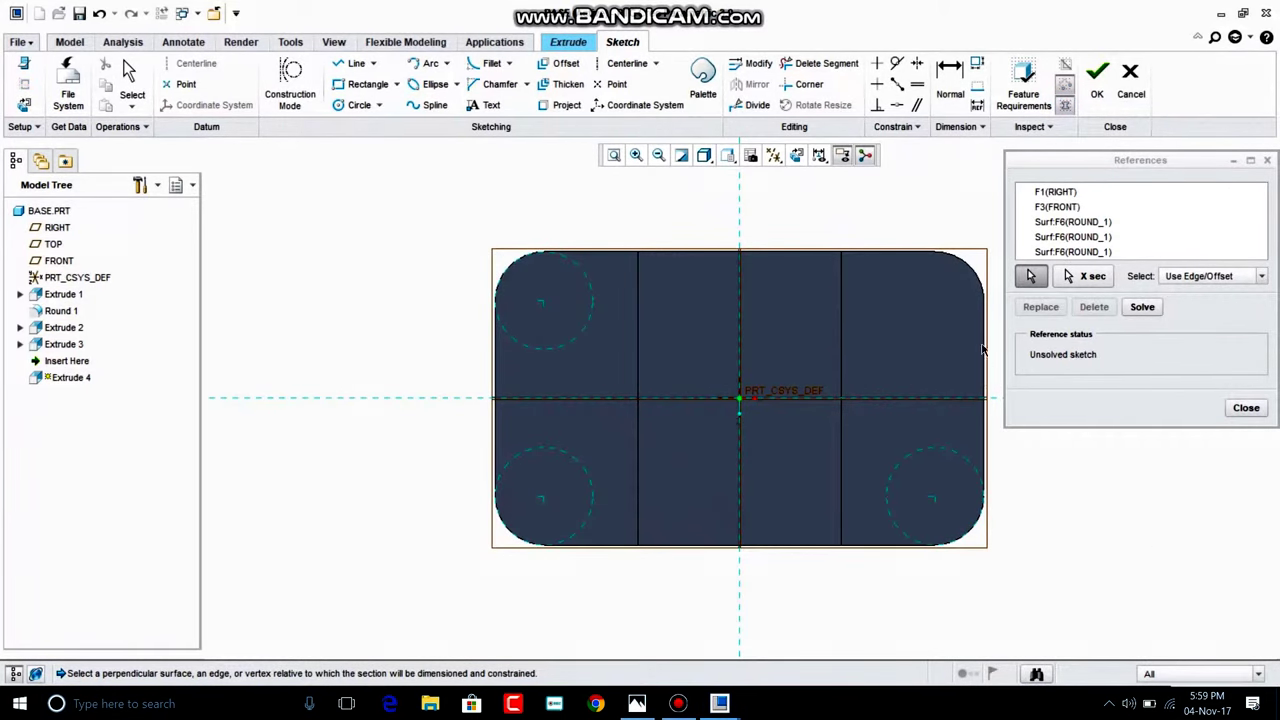
click(974, 280)
click(1240, 408)
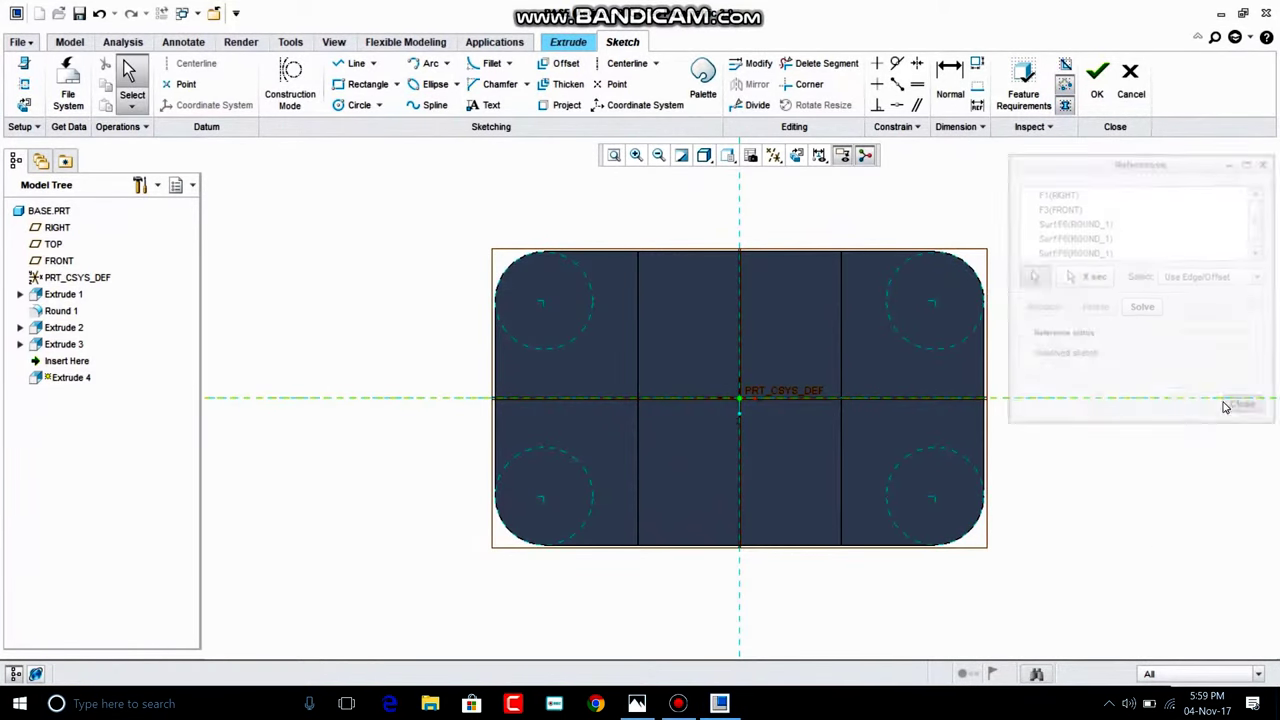
click(336, 108)
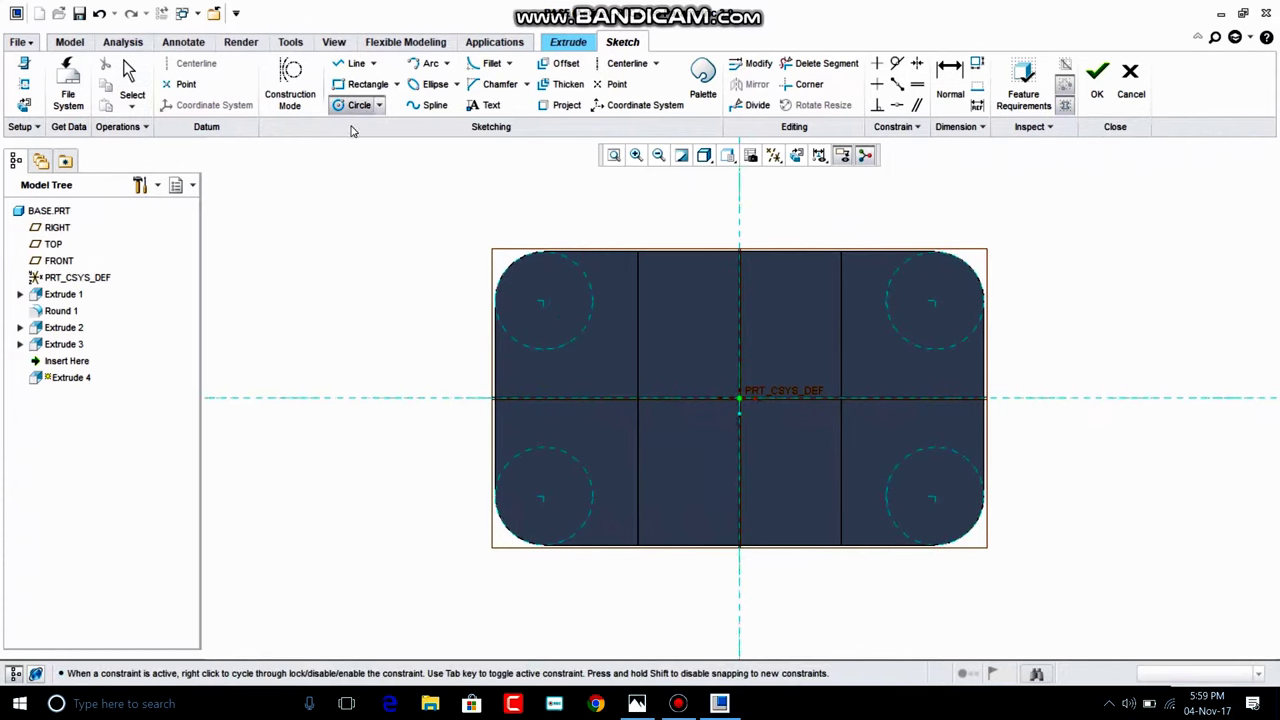
Step: Draw circles at the corner-round centres and constrain them equal, removing the conflicting constraint
click(568, 306)
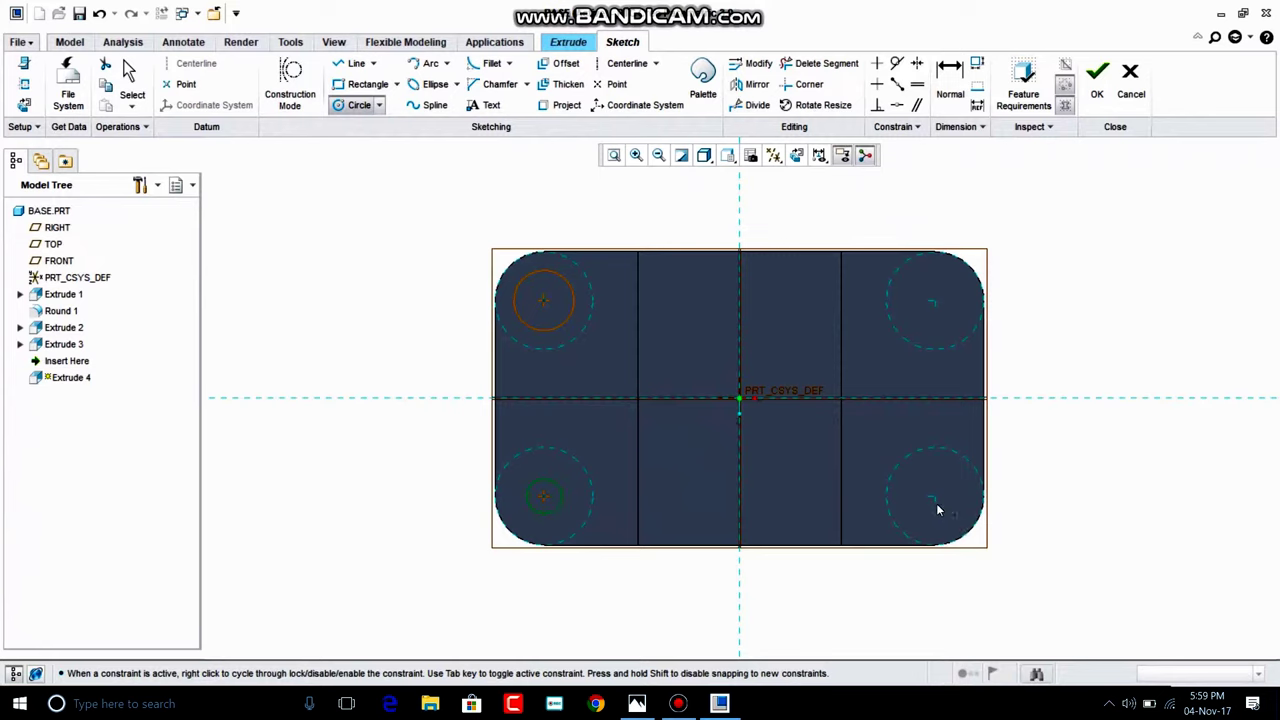
click(940, 306)
click(957, 314)
click(917, 85)
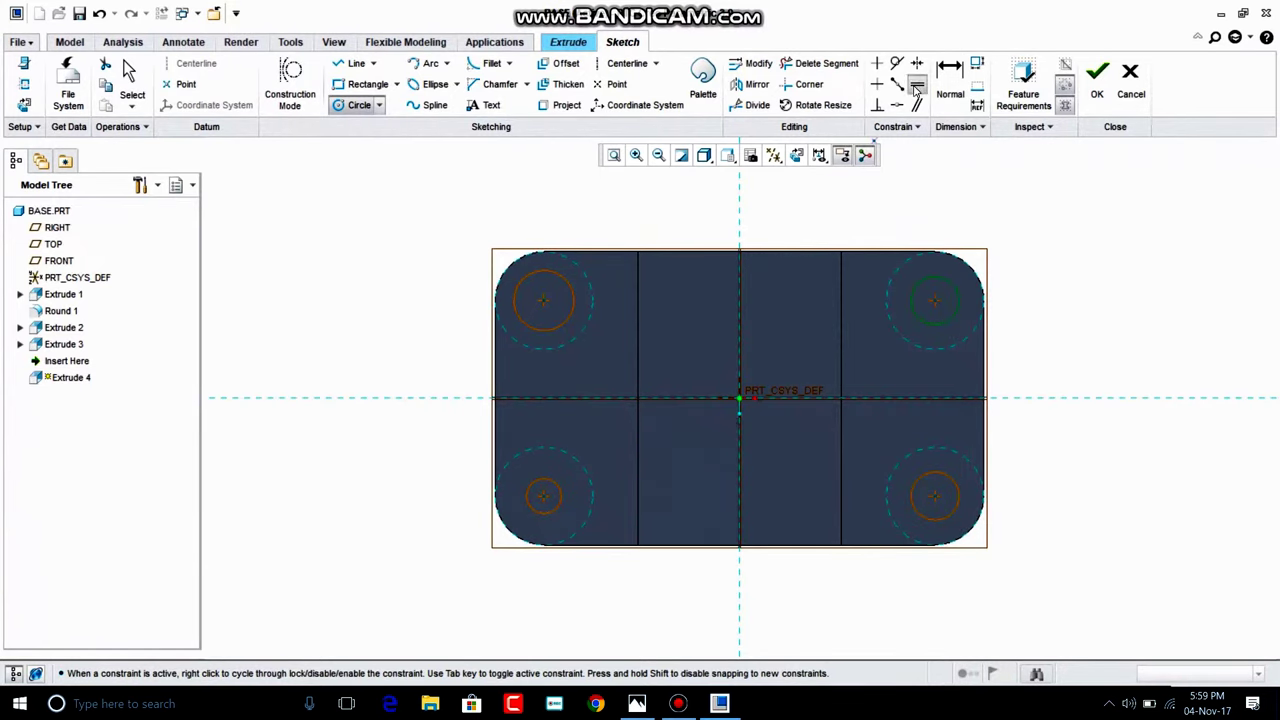
click(574, 300)
click(556, 488)
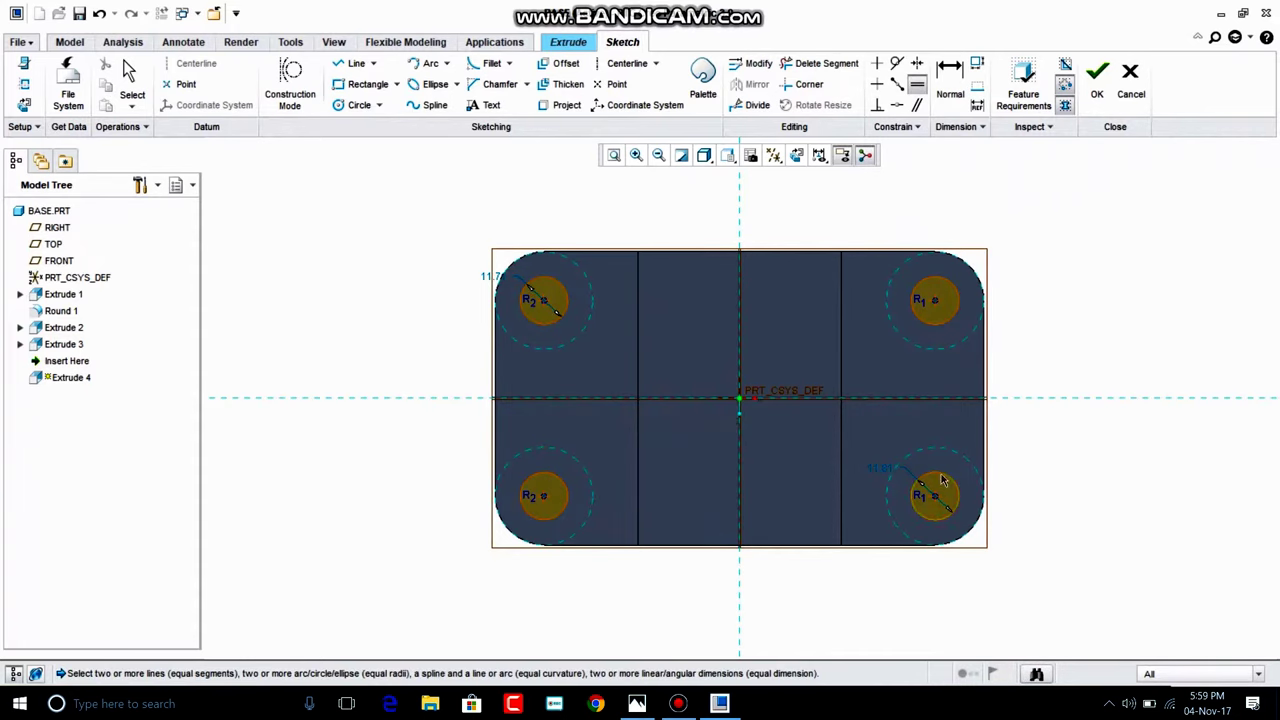
click(947, 322)
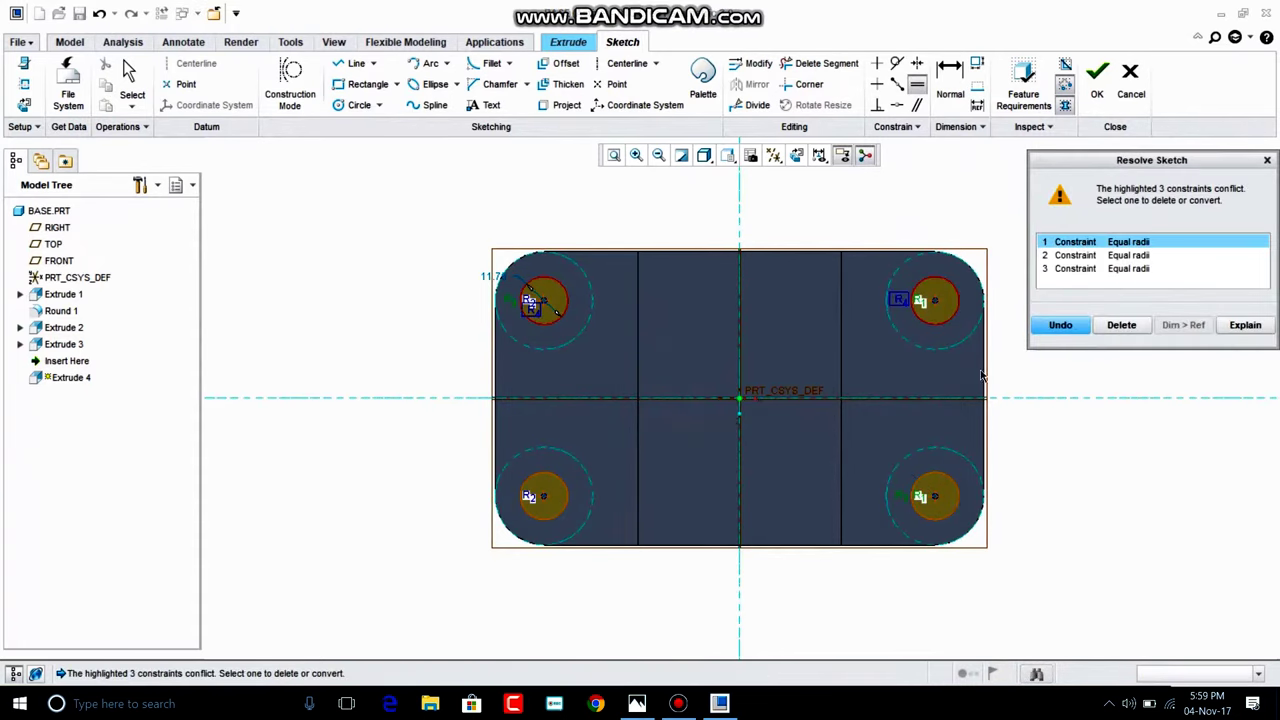
click(1120, 326)
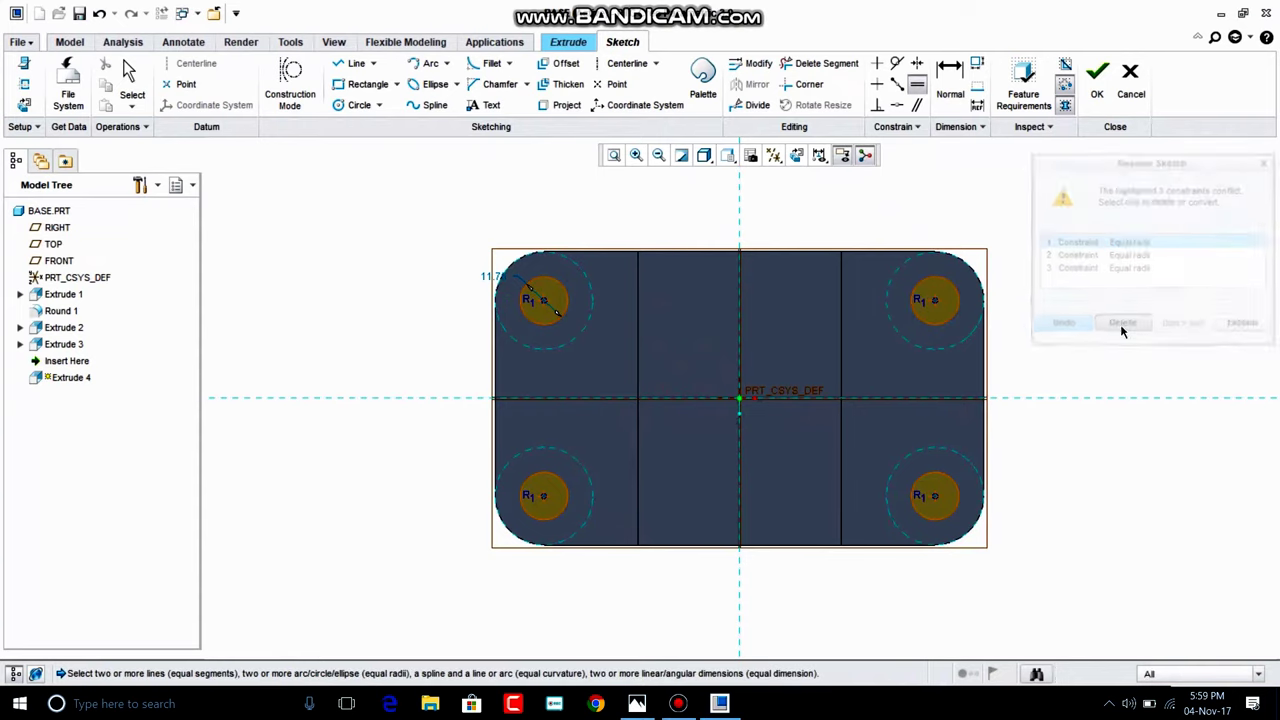
Step: Set the corner circle size dimension to 12
click(140, 67)
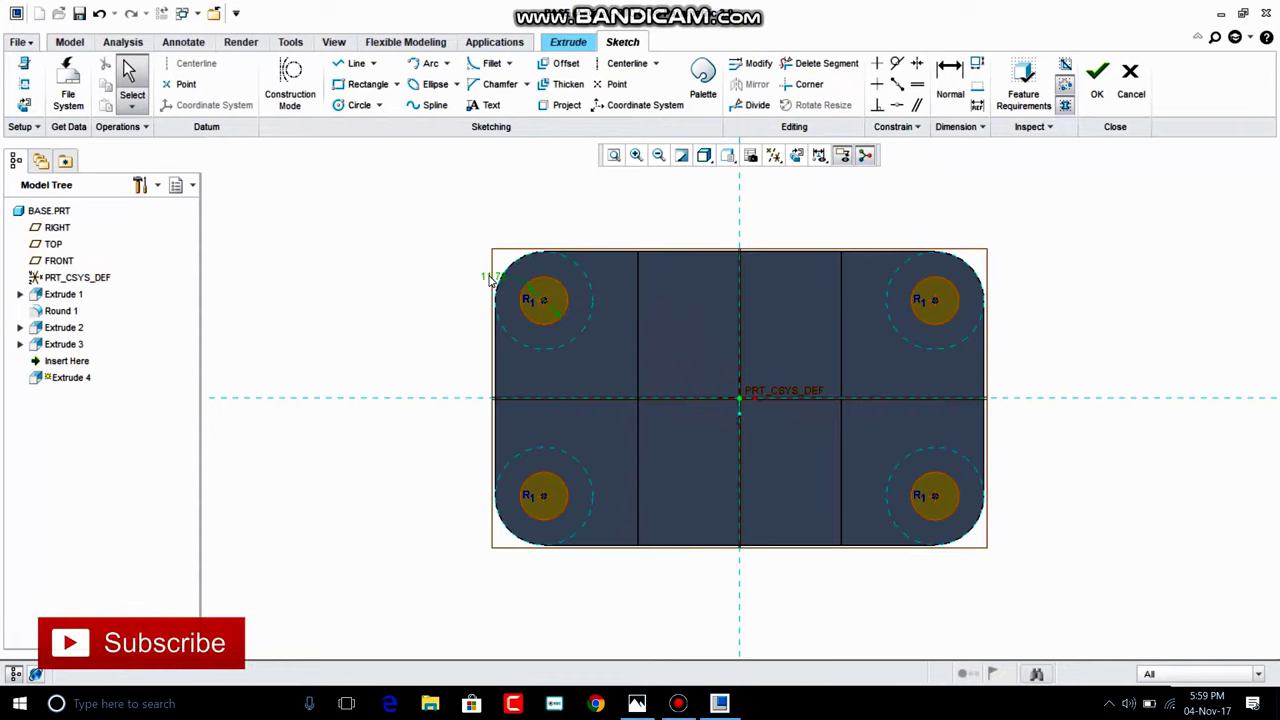
click(491, 281)
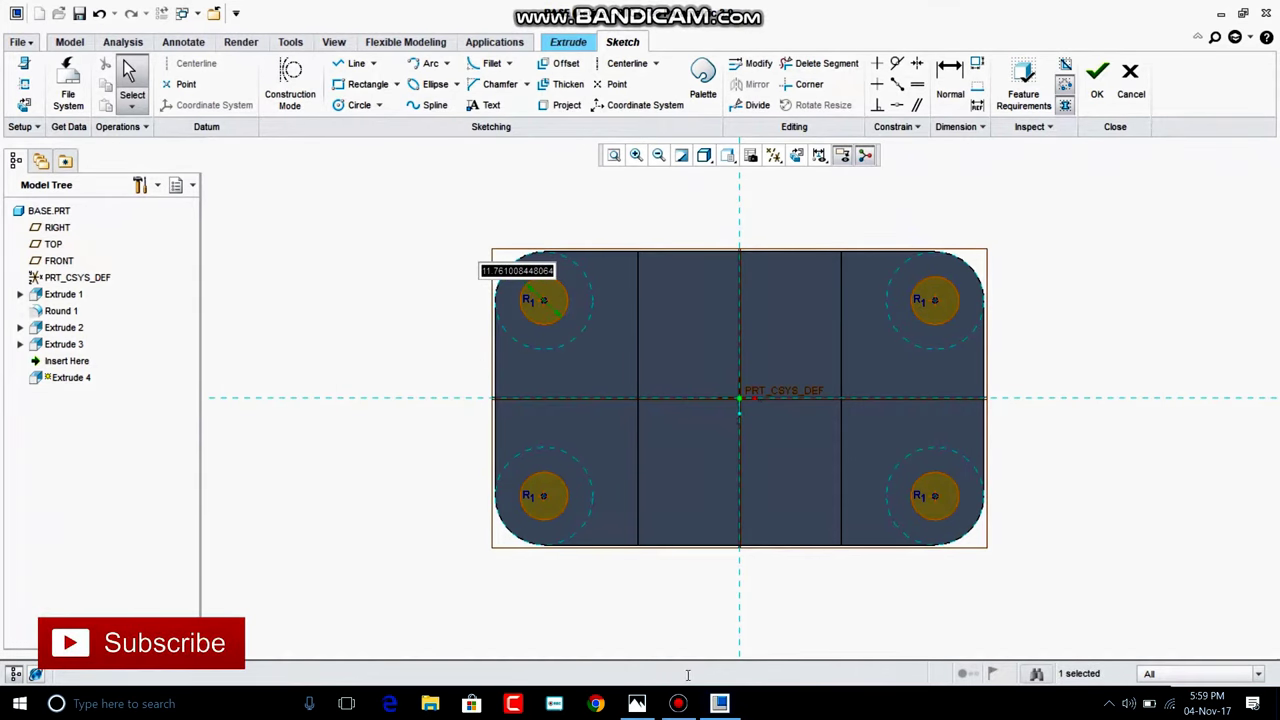
text(12)
key(Return)
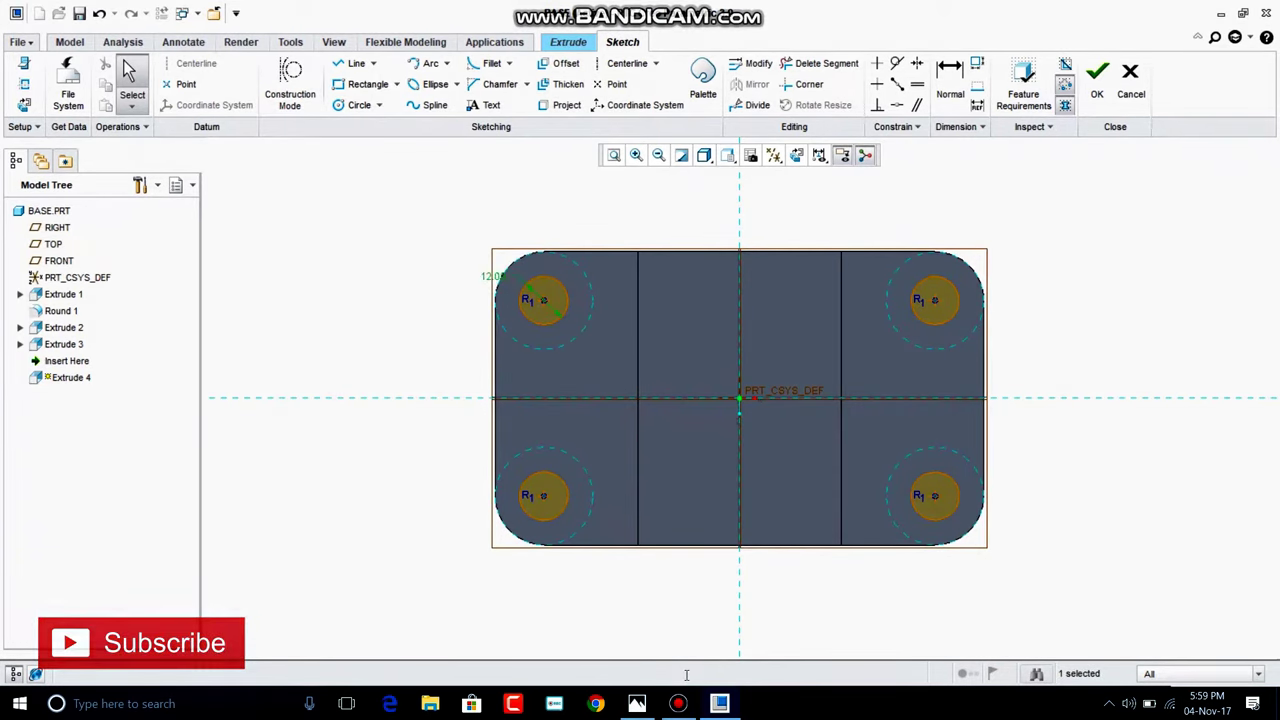
click(637, 706)
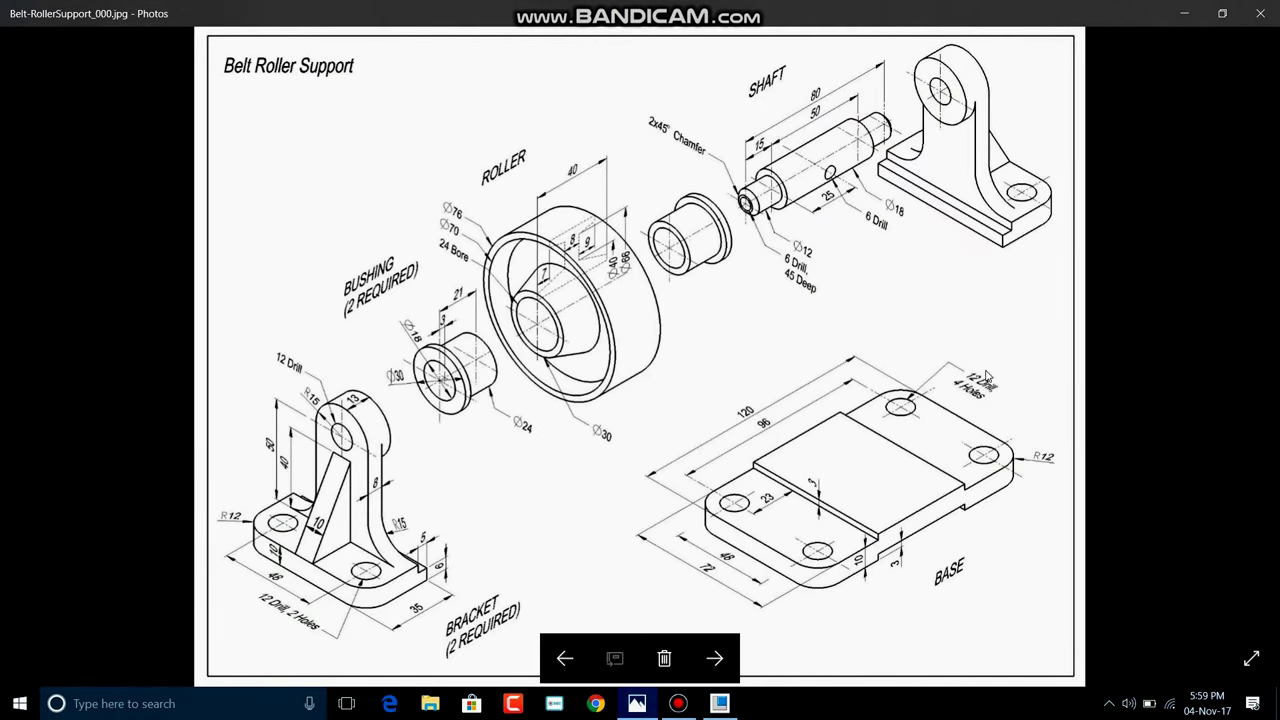
Step: Return from the Belt Roller Support drawing to the Creo sketch
click(722, 705)
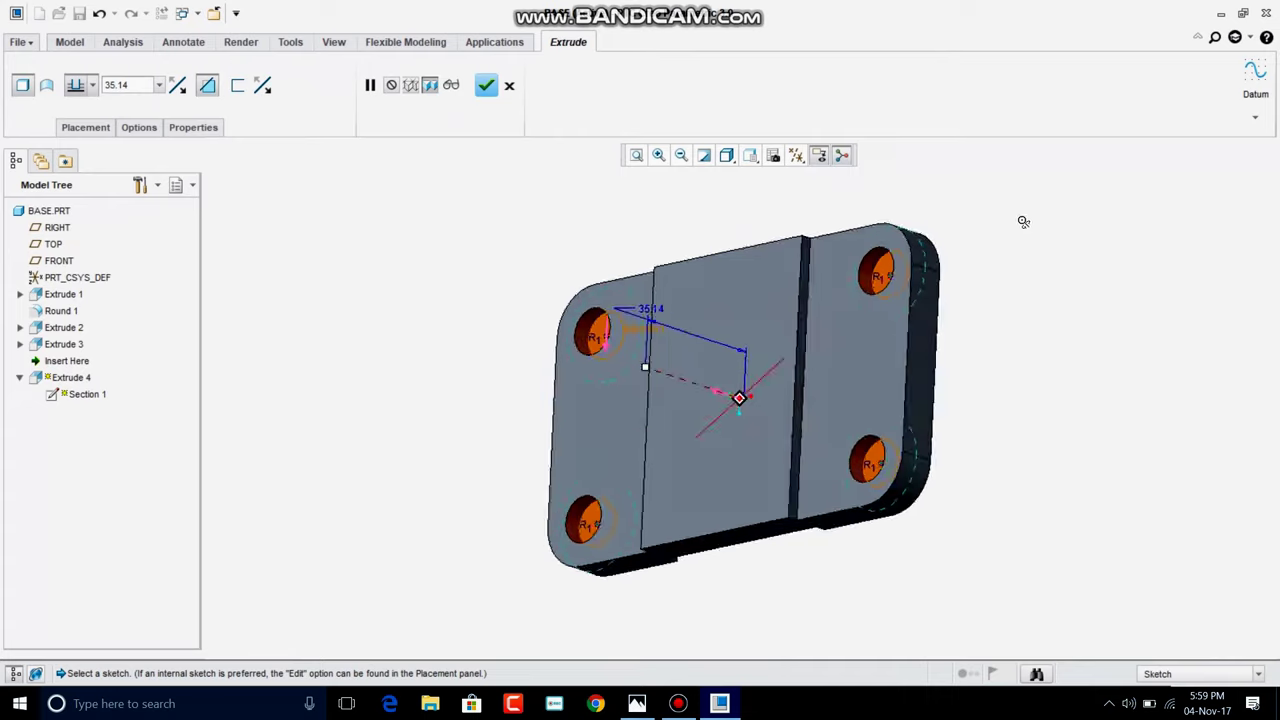
Step: Cut the four corner circles symmetrically through the plate to complete Extrude 4
click(93, 85)
click(75, 133)
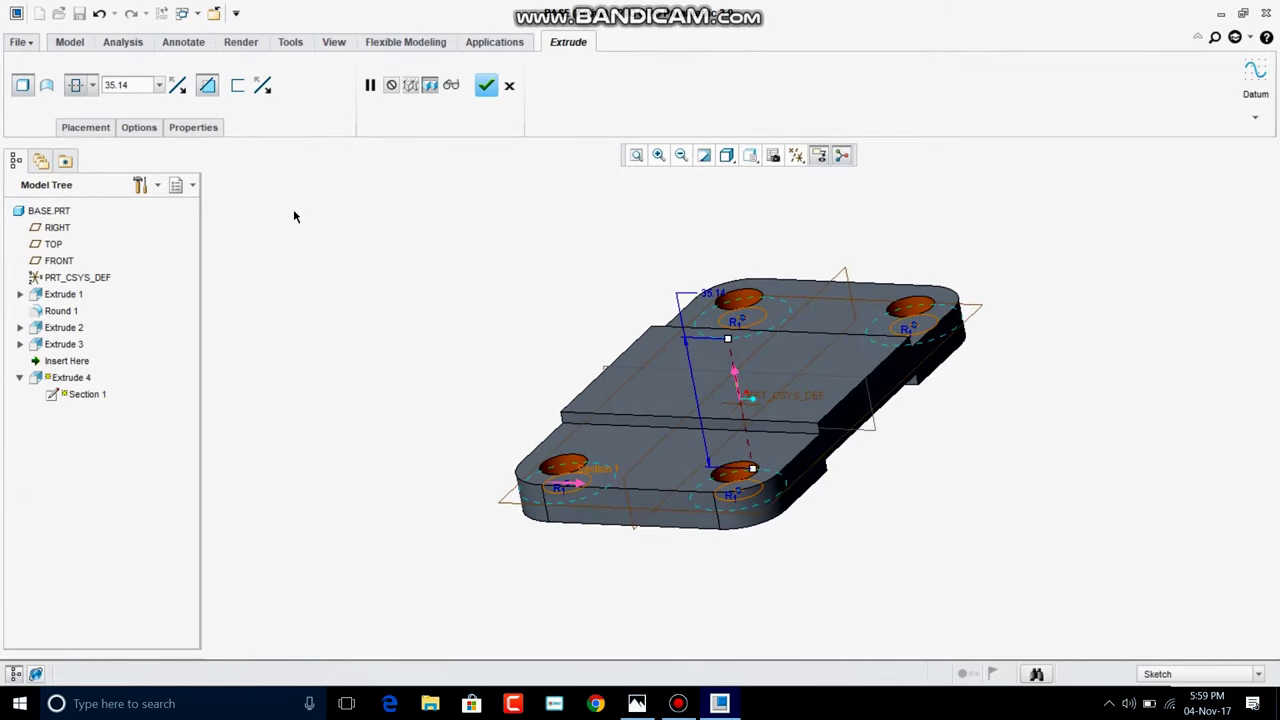
middle_drag(344, 245, 411, 232)
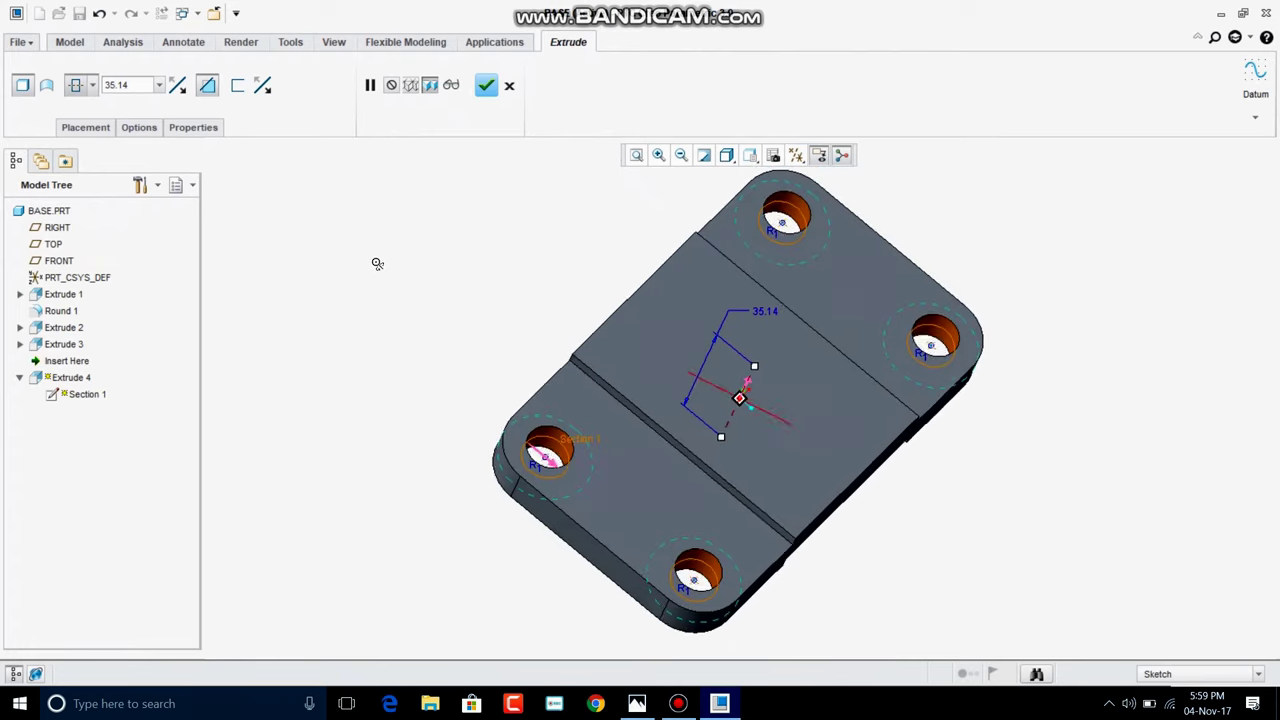
click(486, 86)
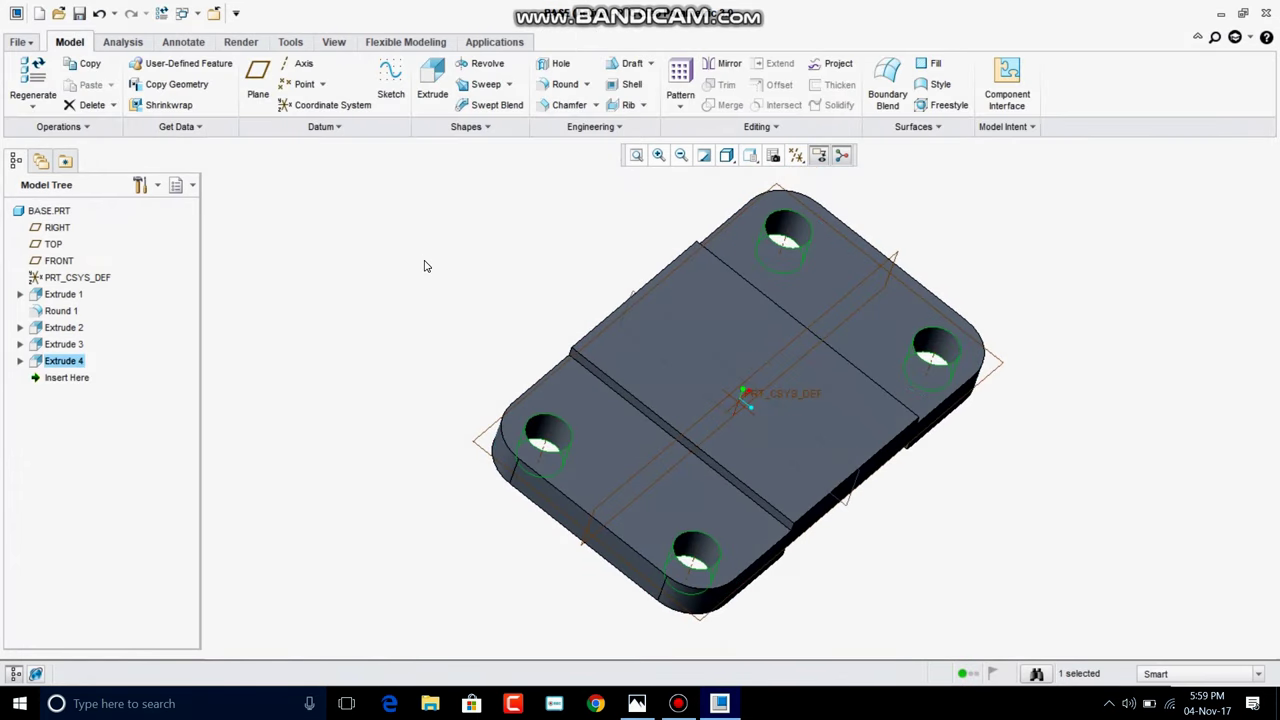
Step: Turn off datum plane display and switch to Shading With Reflections
mouse_move(478, 262)
middle_down()
mouse_move(529, 320)
mouse_move(494, 246)
mouse_move(520, 305)
mouse_move(463, 289)
mouse_move(507, 329)
mouse_move(506, 357)
mouse_move(511, 346)
mouse_move(491, 338)
mouse_move(540, 360)
mouse_move(549, 229)
mouse_move(722, 193)
middle_up()
click(797, 158)
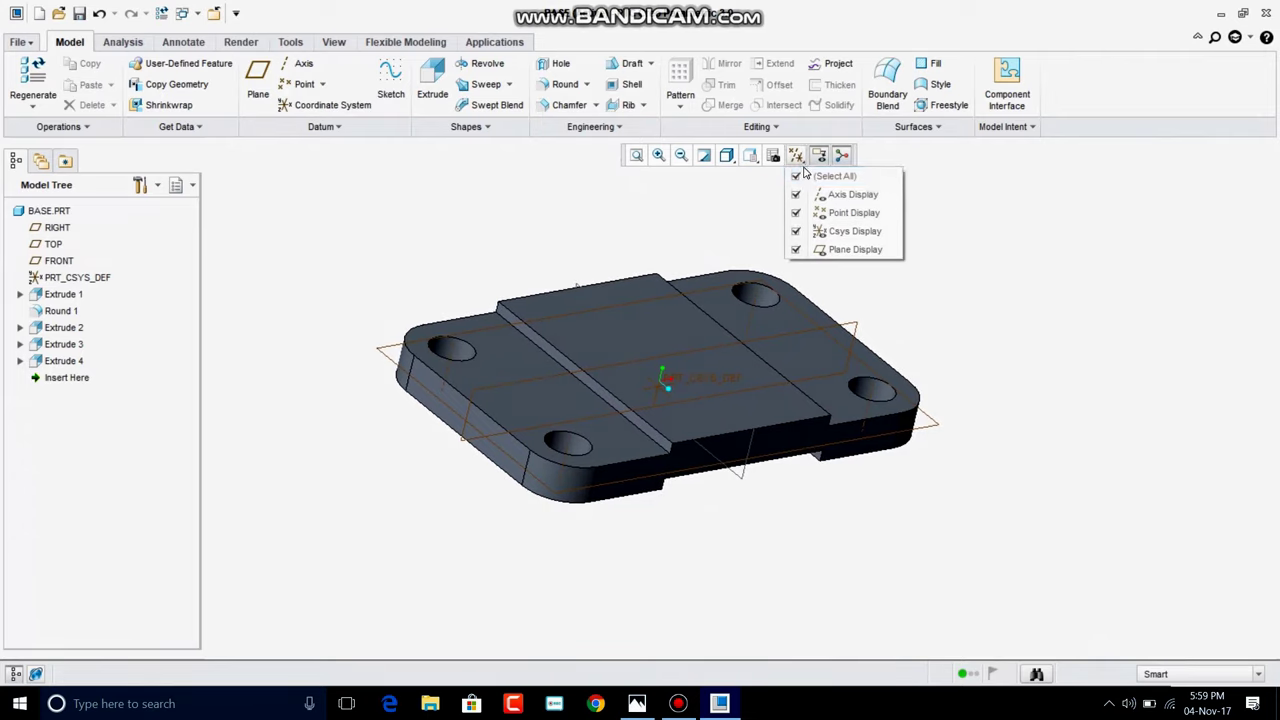
click(830, 250)
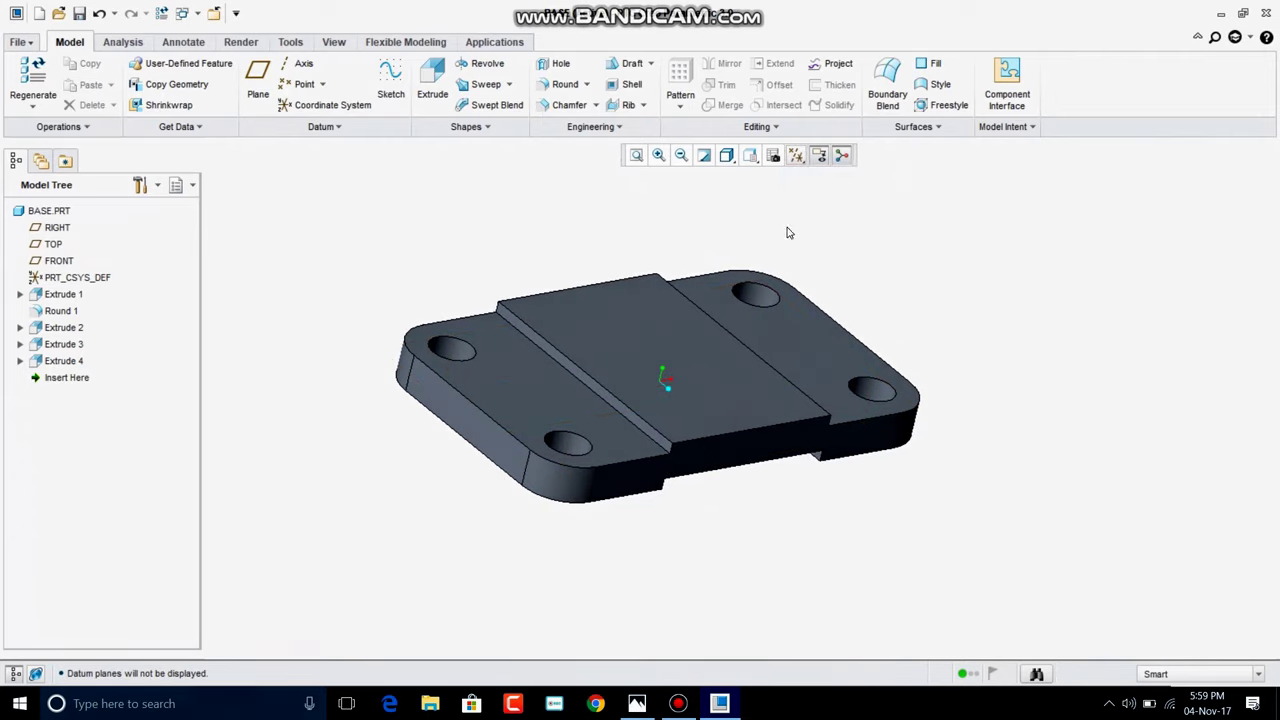
click(749, 156)
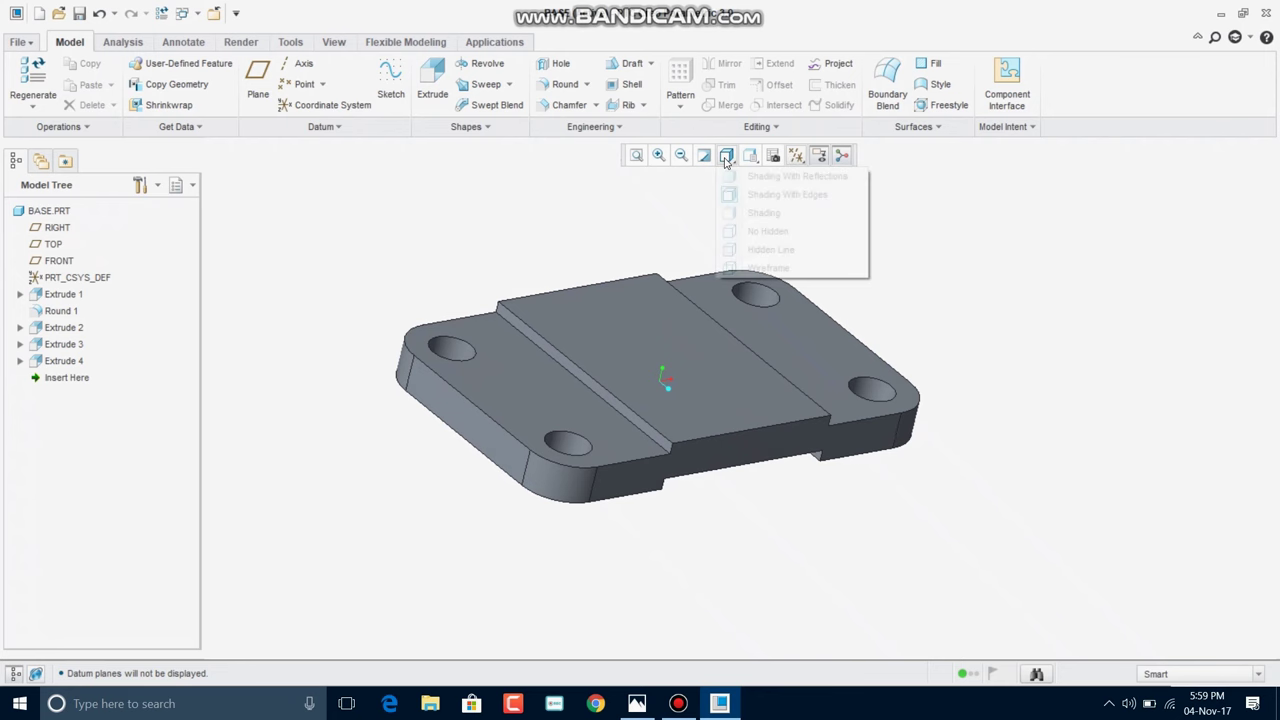
click(736, 163)
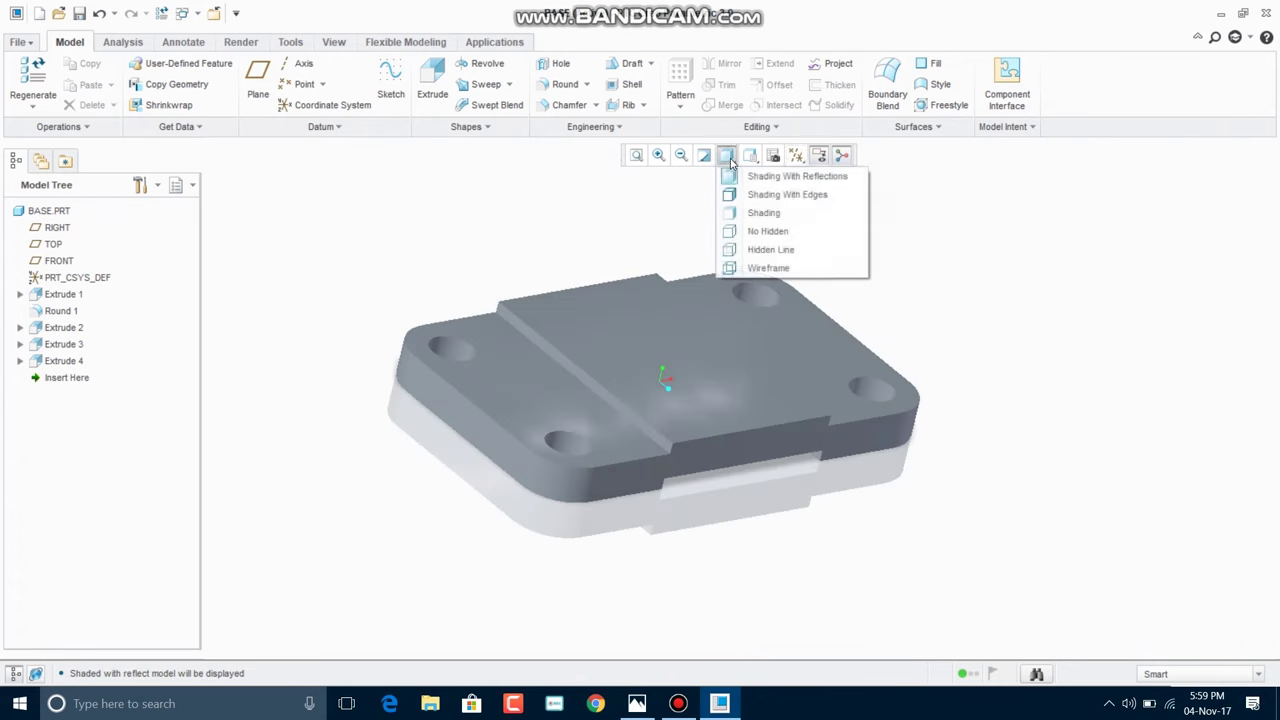